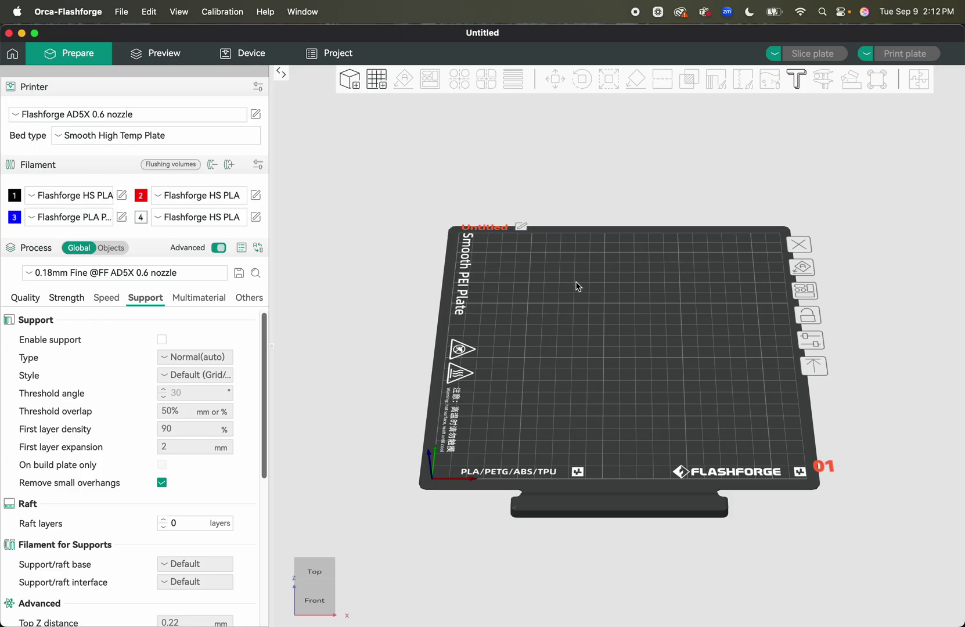
- Import Door handle.stl onto the build plate
click(357, 90)
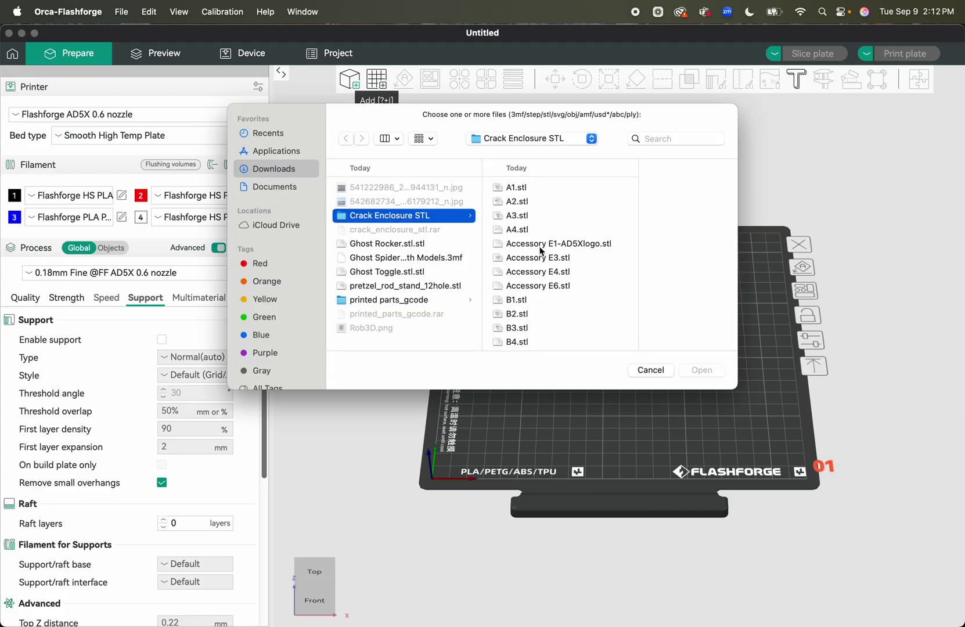
scroll(502, 246, down, 10)
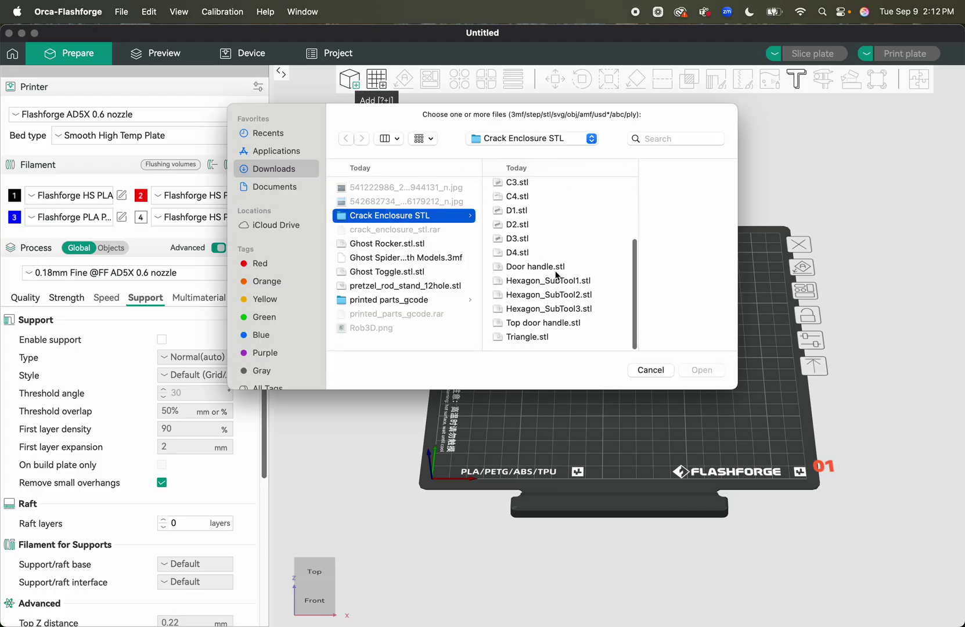
click(559, 272)
click(700, 371)
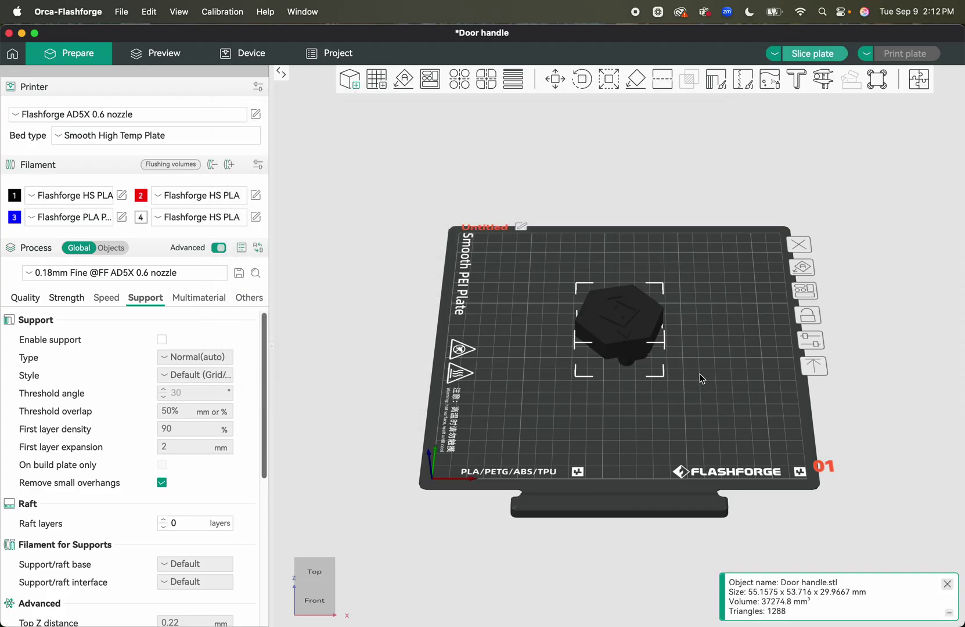
- Import Top door handle.stl and move the Door handle to the plate's left side
click(351, 81)
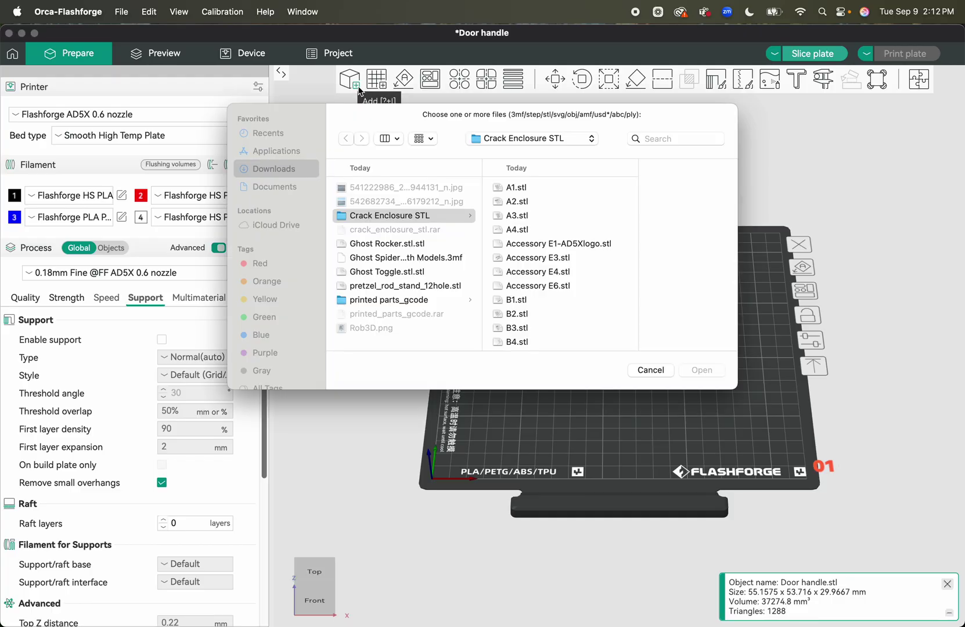
scroll(505, 287, down, 5)
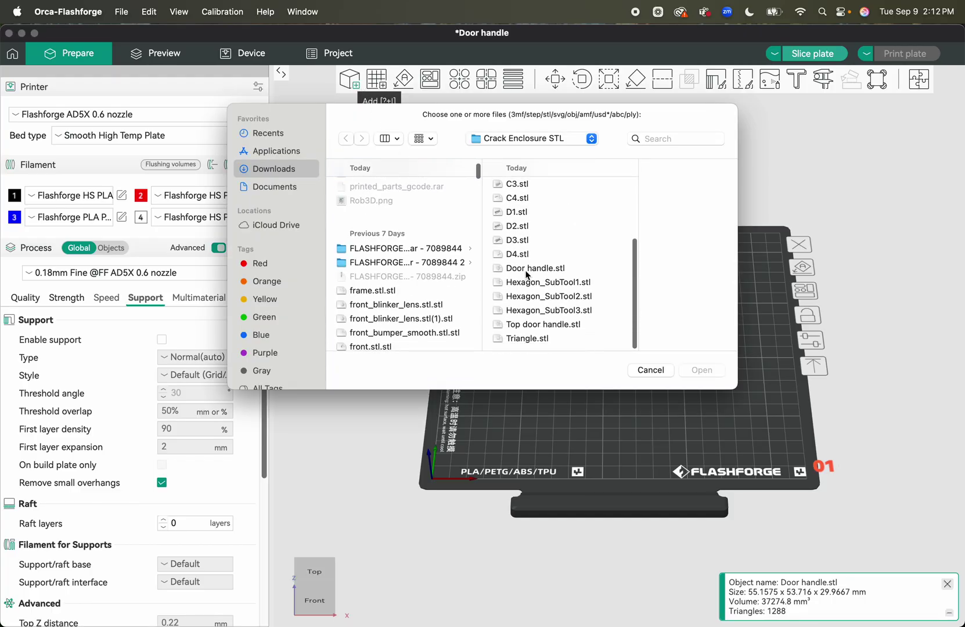
click(549, 327)
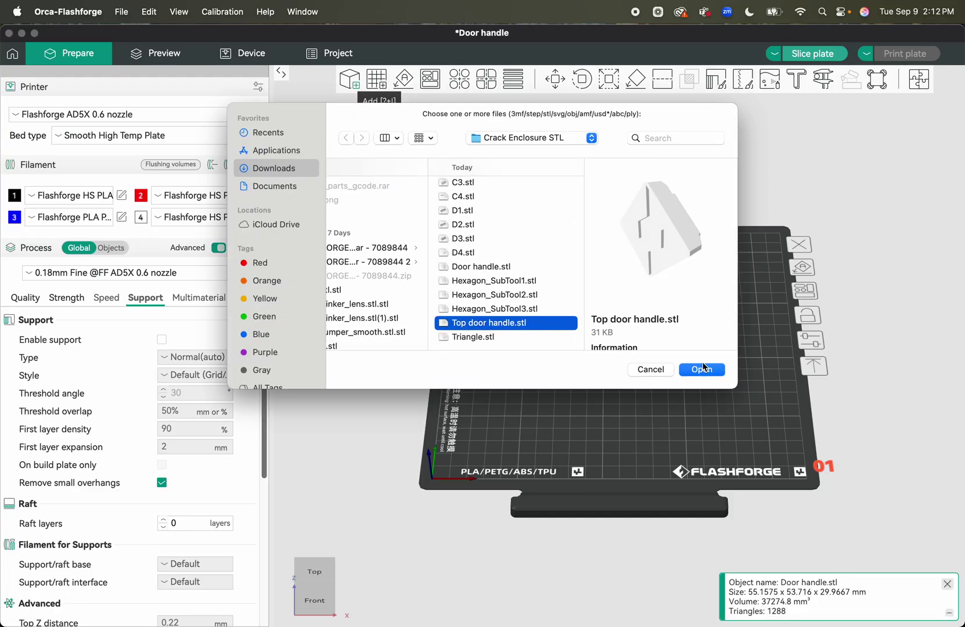
click(703, 370)
drag(654, 359, 531, 348)
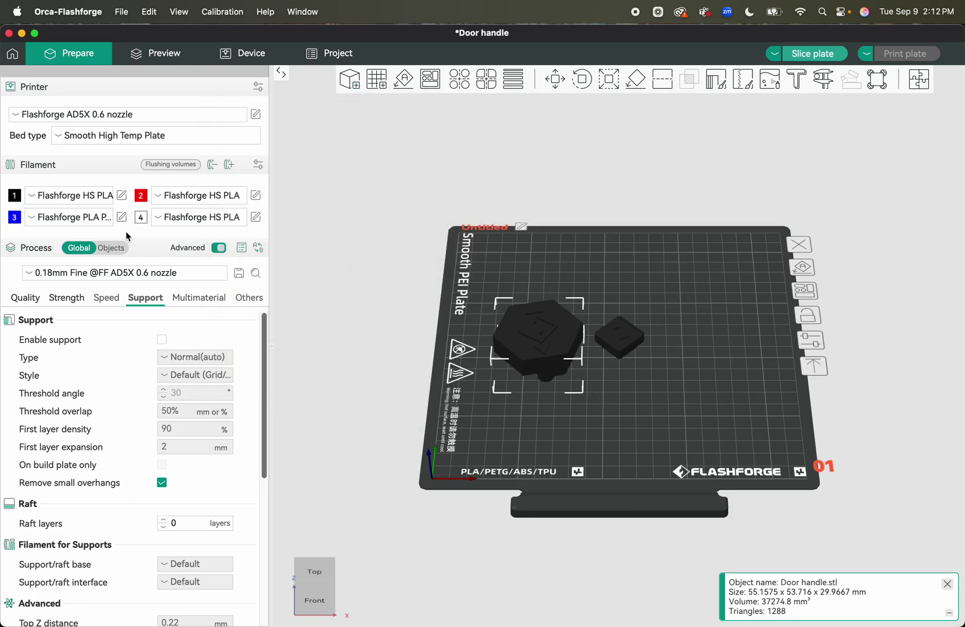
click(143, 197)
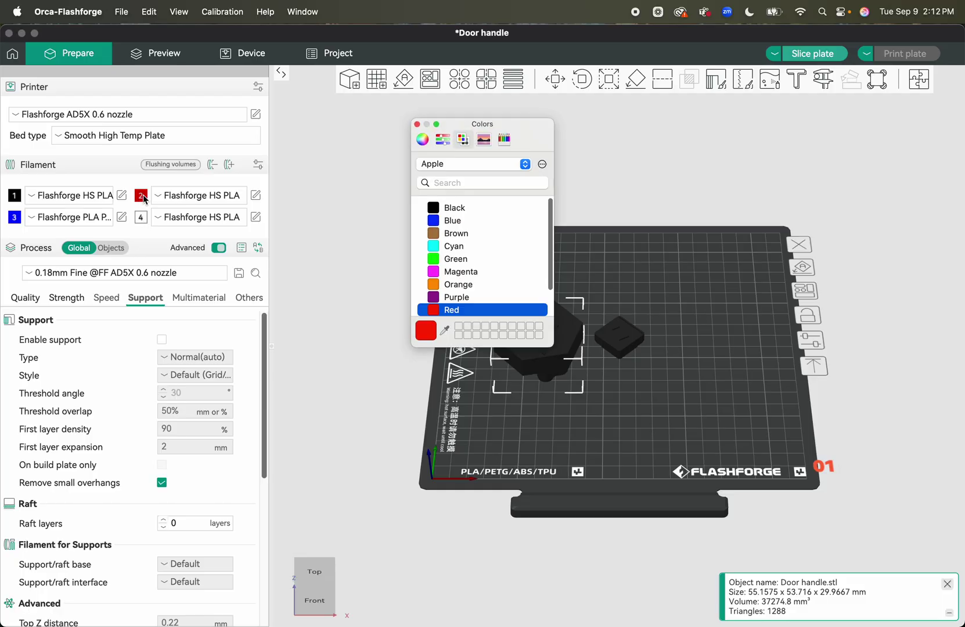
click(418, 126)
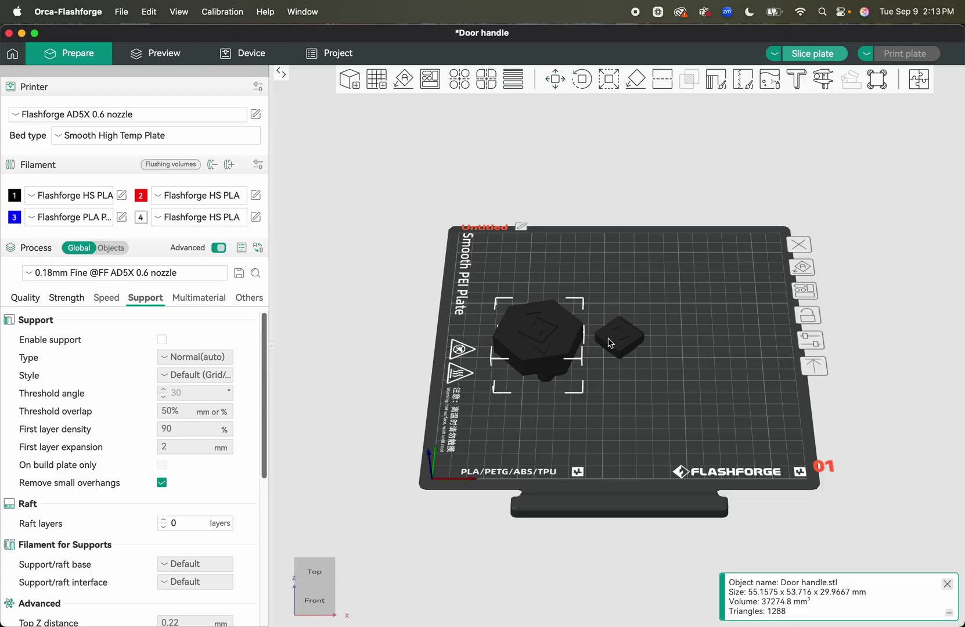
- View the plate from the top and zoom in on both handle parts
click(185, 11)
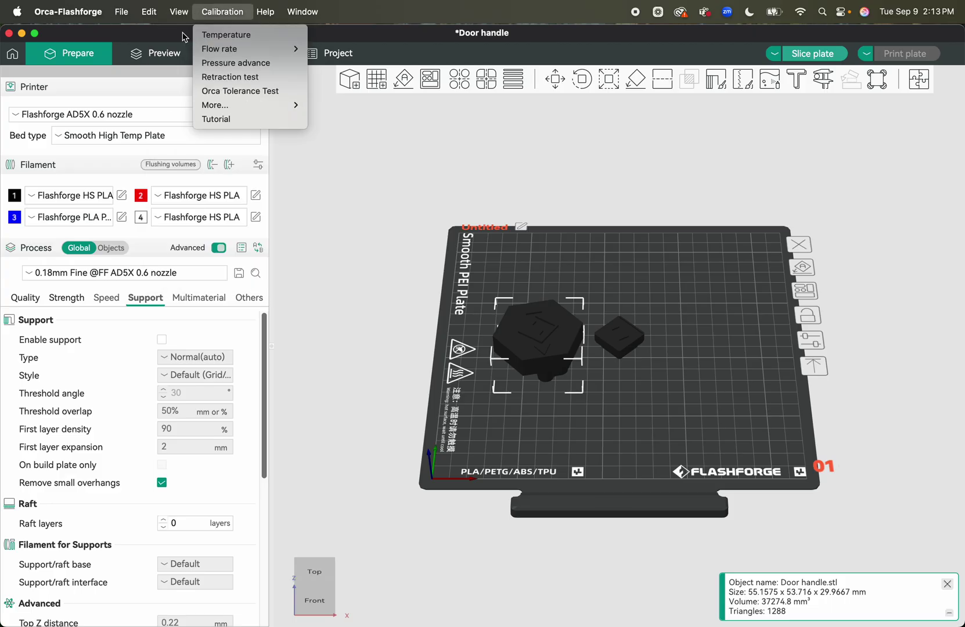
click(177, 49)
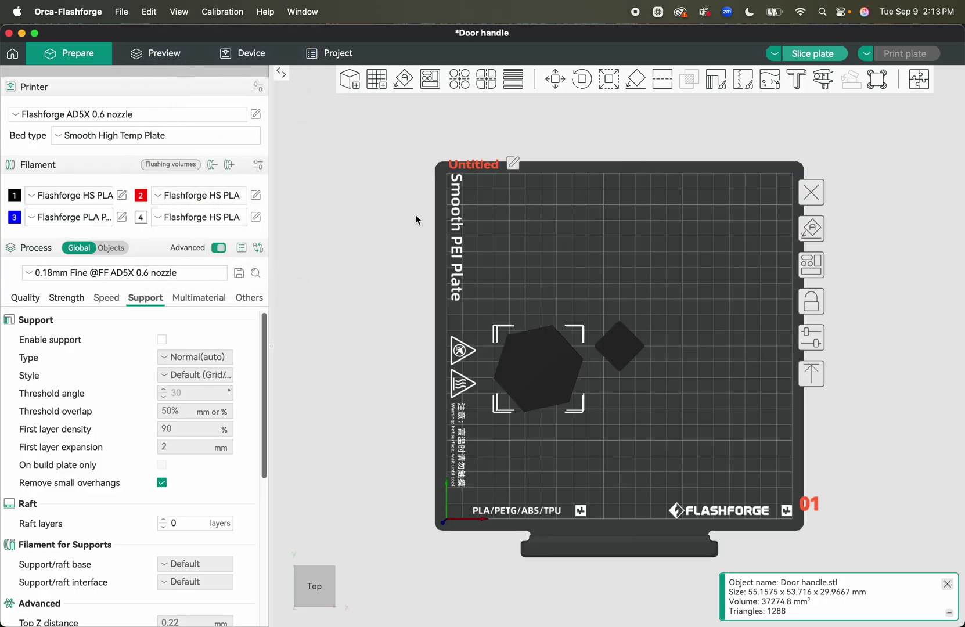
click(180, 12)
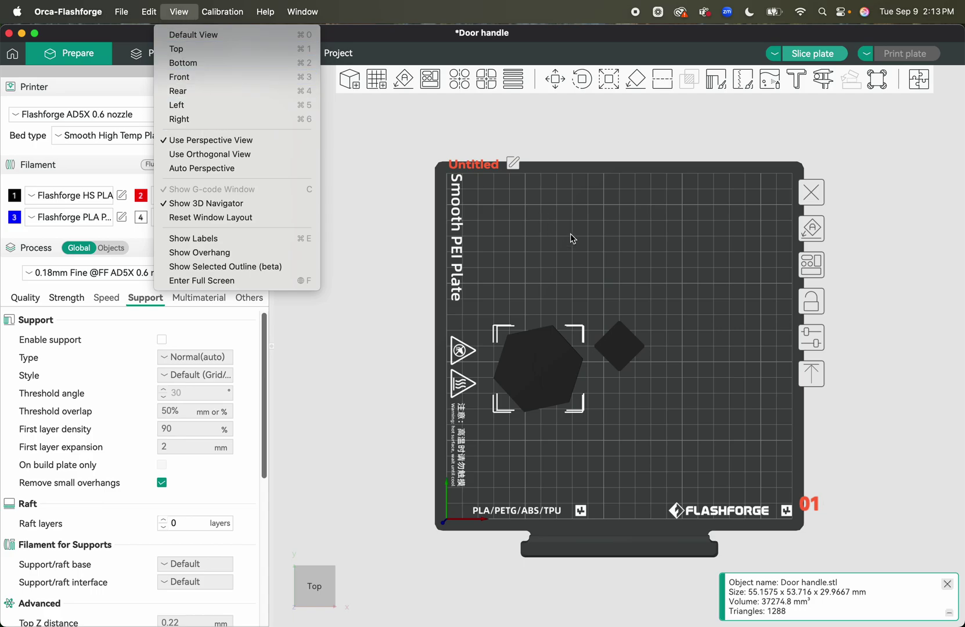
click(598, 233)
scroll(615, 261, up, 3)
scroll(655, 302, up, 2)
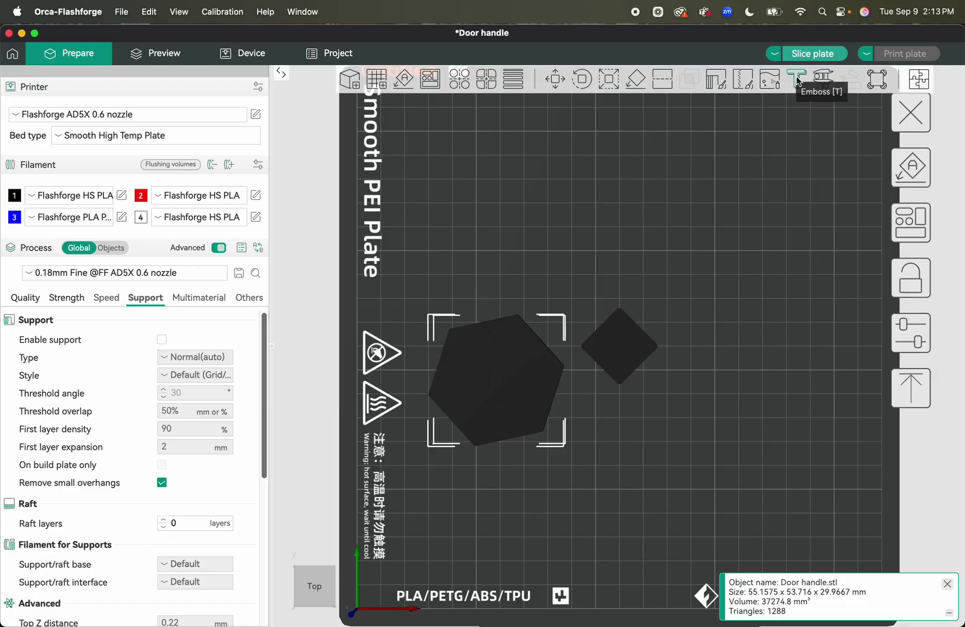
- Start colour painting on the hexagonal Door handle and zoom onto the hexagon
click(770, 82)
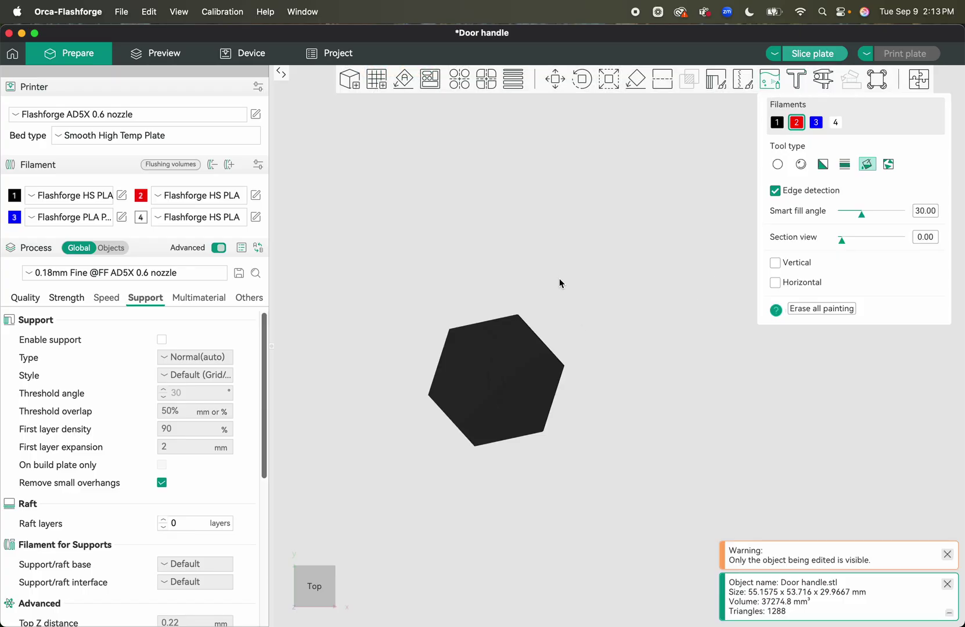
scroll(651, 284, down, 5)
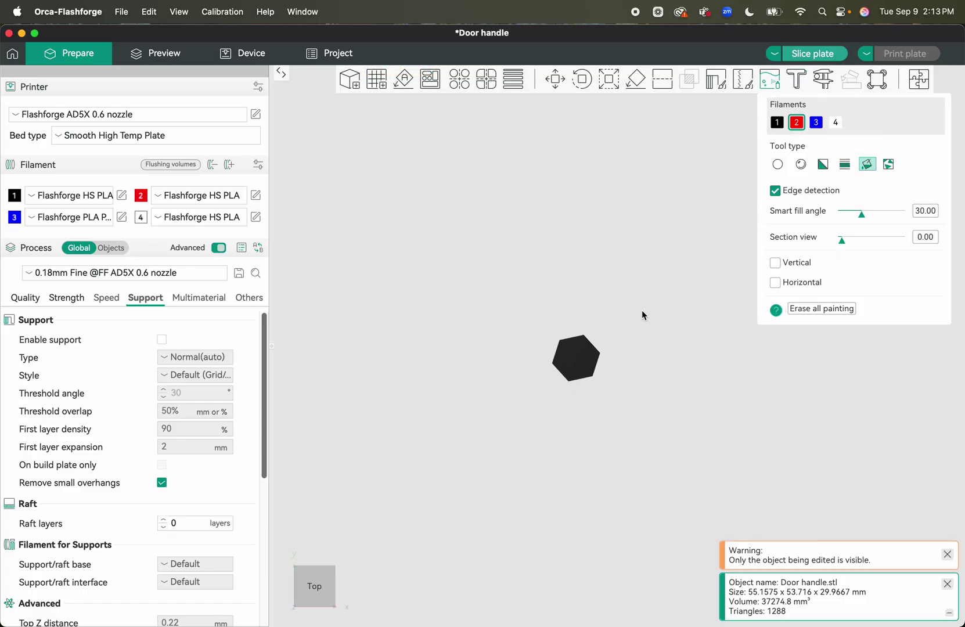
scroll(642, 315, up, 5)
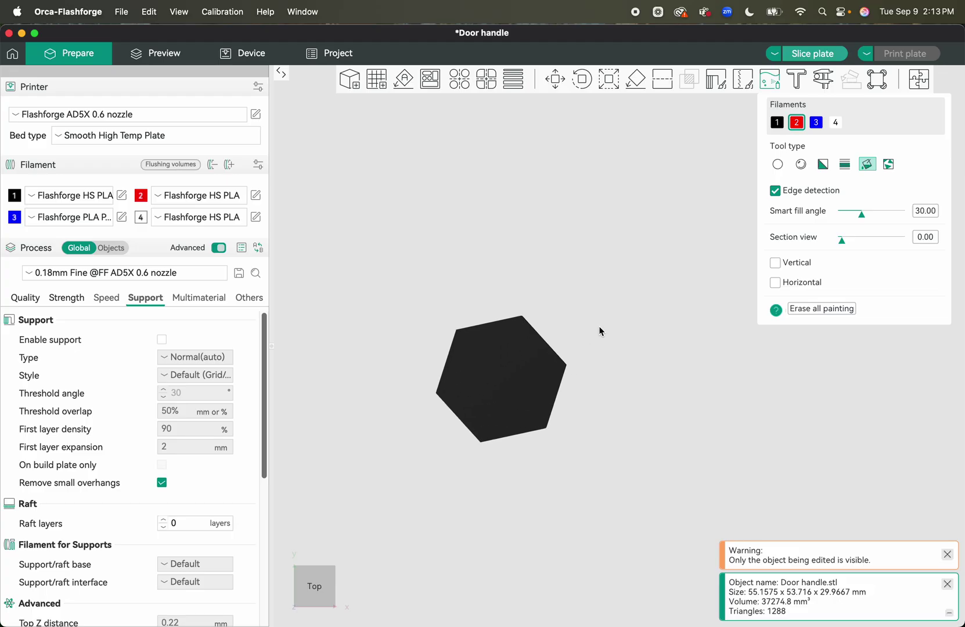
scroll(601, 332, up, 1)
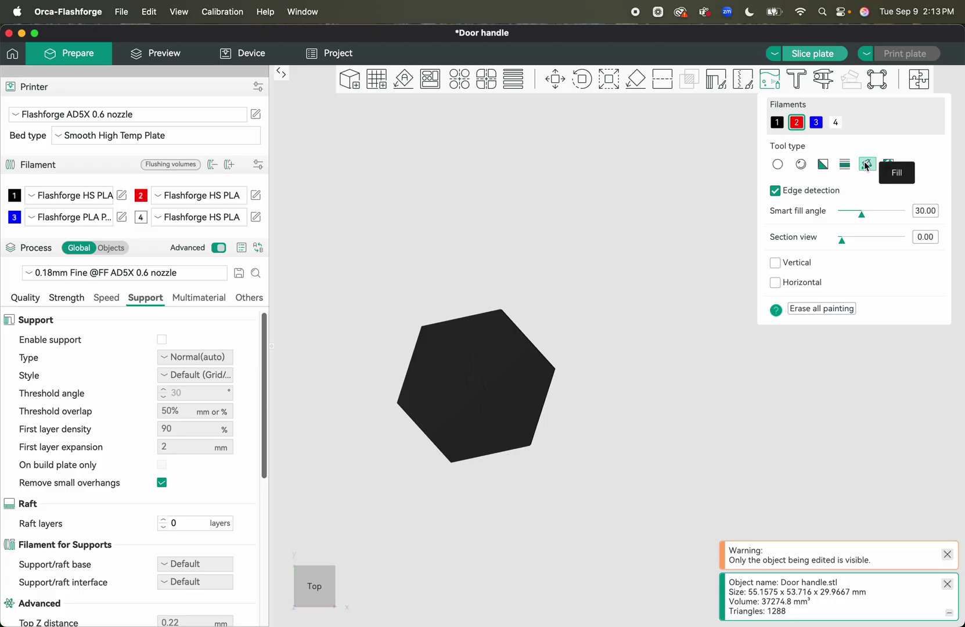
- Try red on both triangle marks and the logo, then restore them to black with filament 1
click(466, 337)
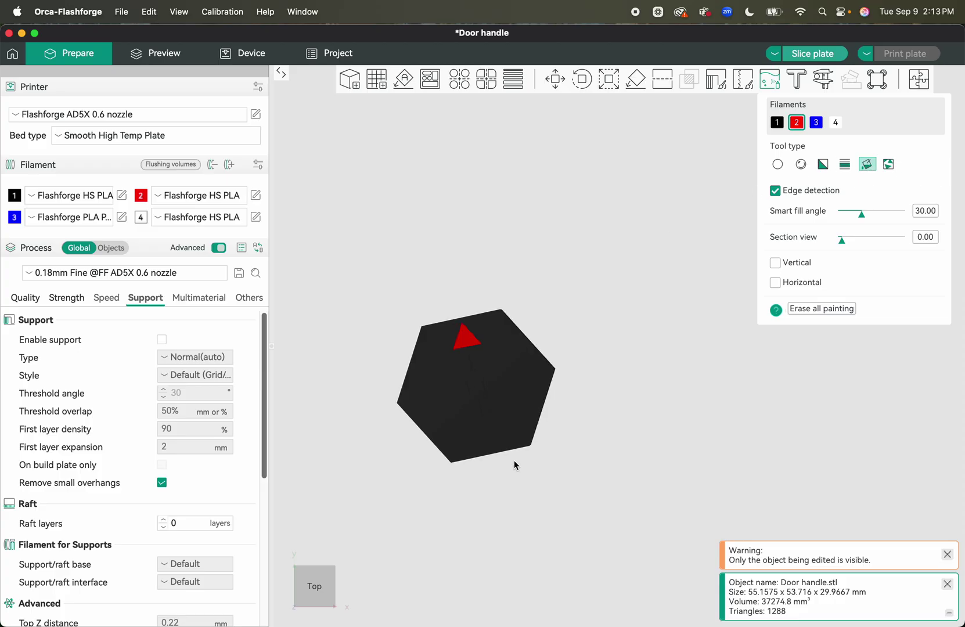
click(487, 442)
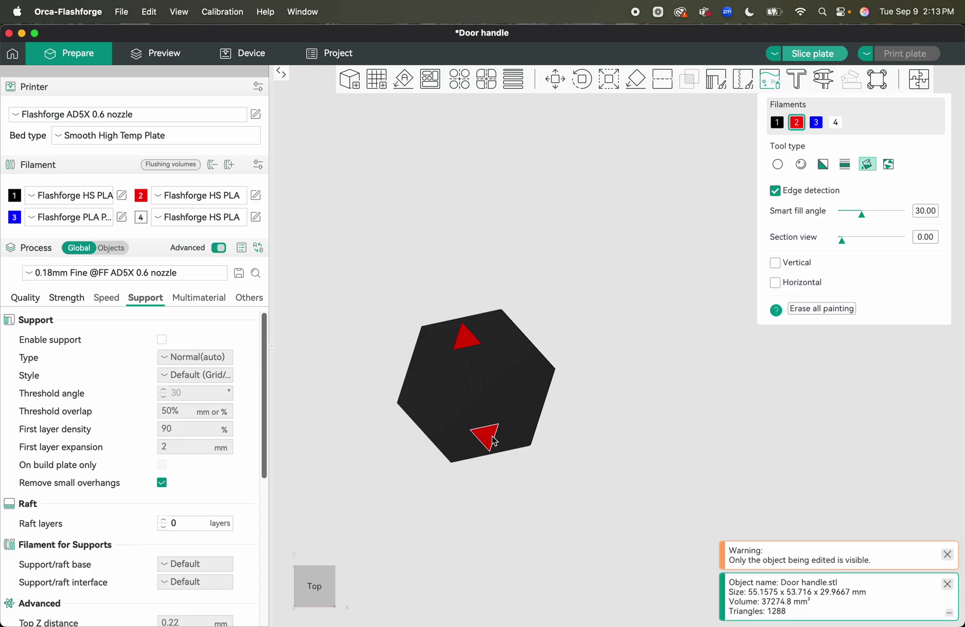
click(467, 389)
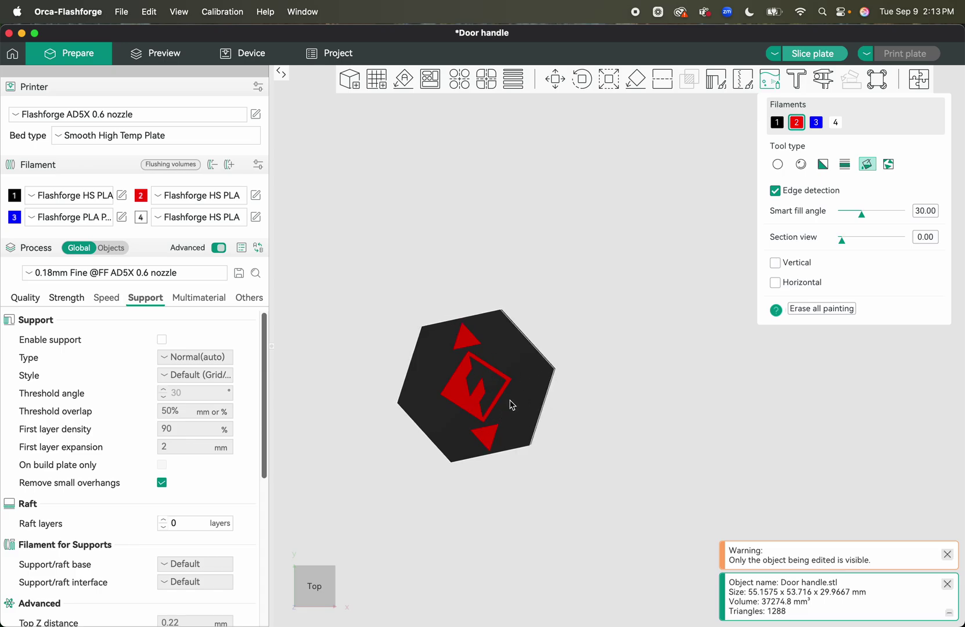
click(778, 123)
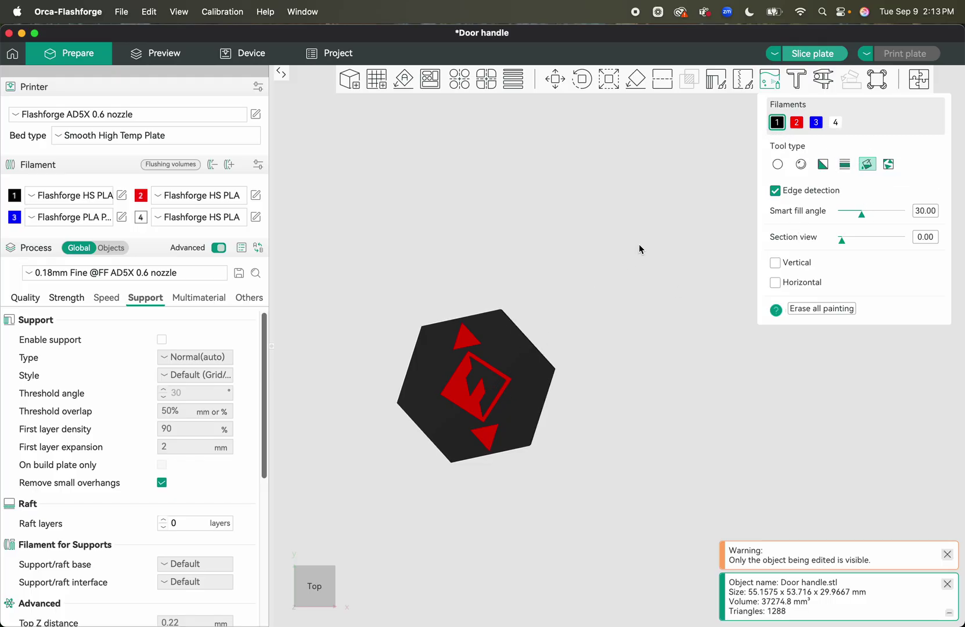
click(471, 339)
click(487, 437)
click(469, 399)
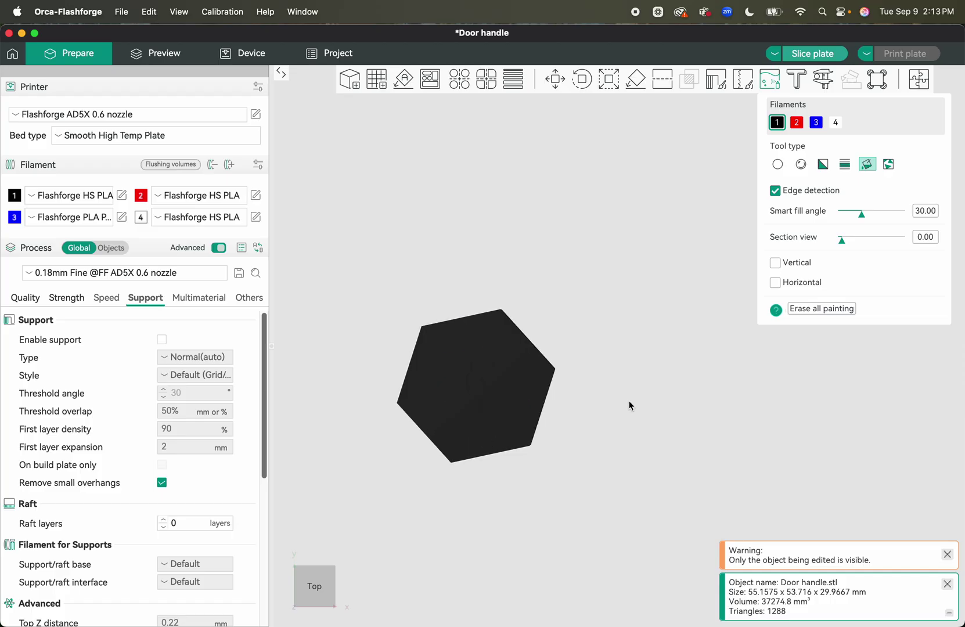
- Fill the hexagon's main face blue with filament 3, ending with filament 2 selected
click(797, 123)
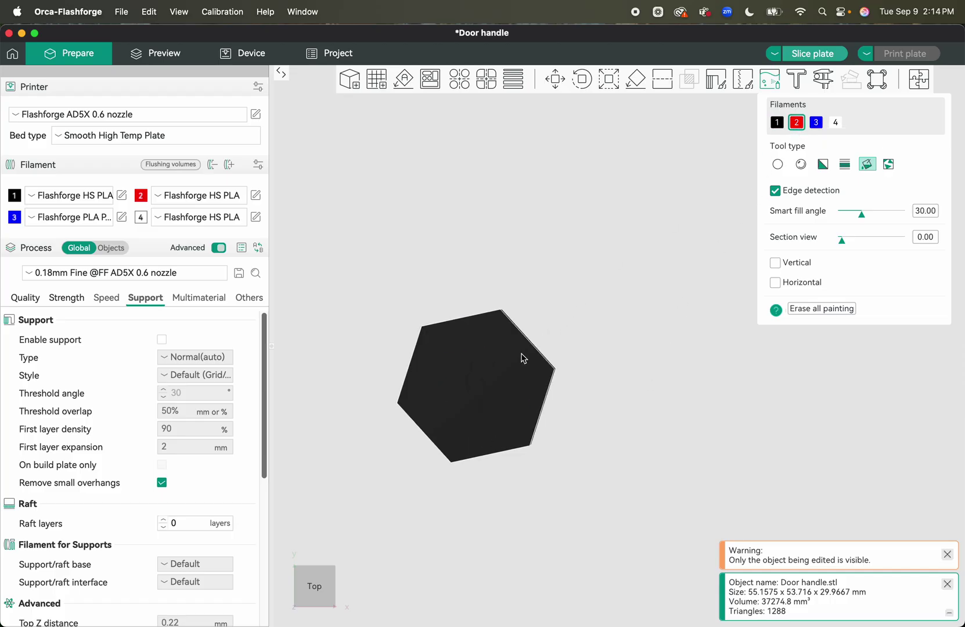
click(488, 392)
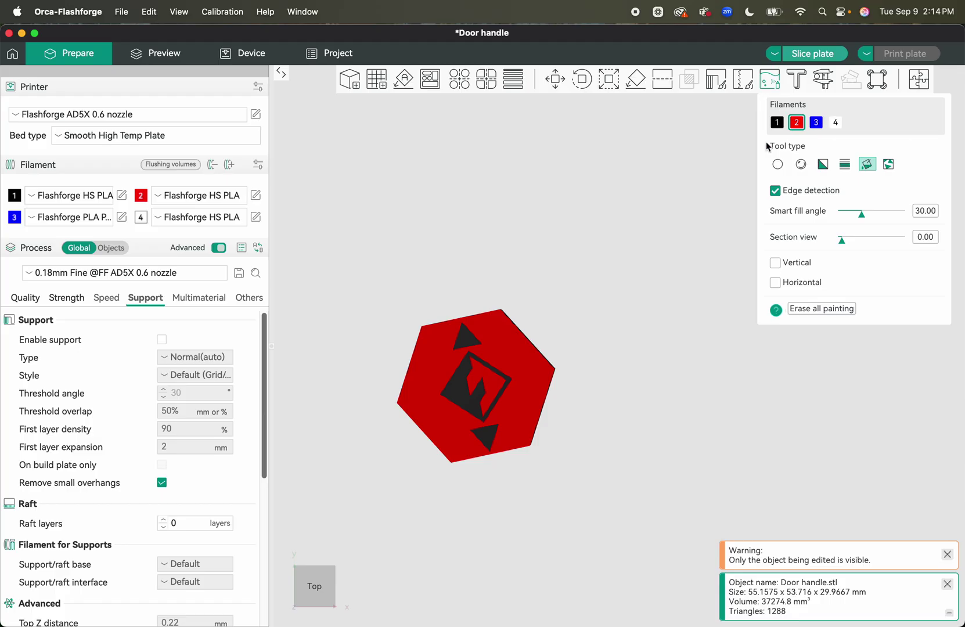
click(816, 122)
click(522, 354)
click(797, 123)
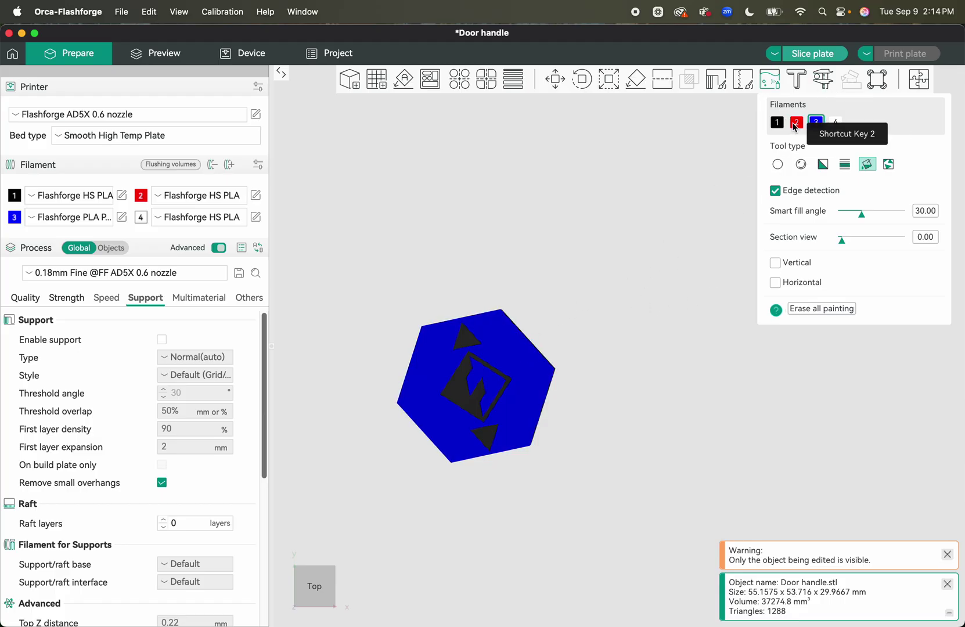
click(501, 395)
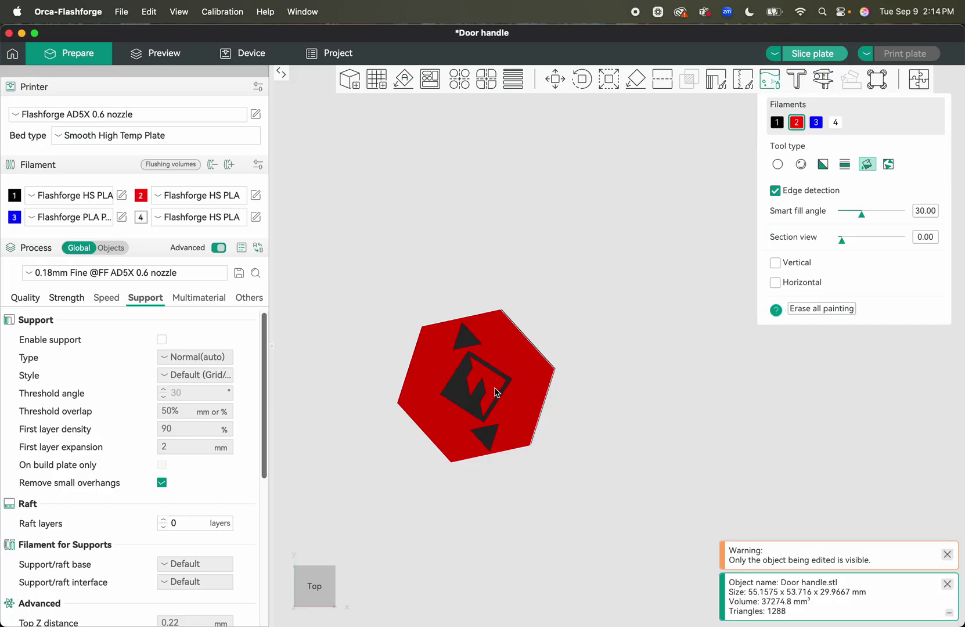
click(816, 123)
click(497, 392)
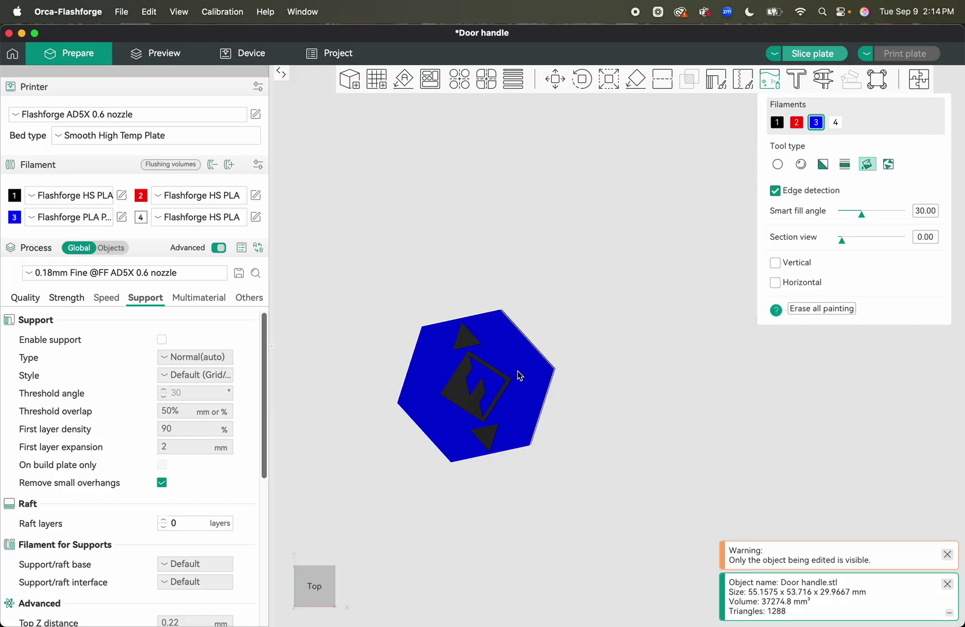
click(797, 124)
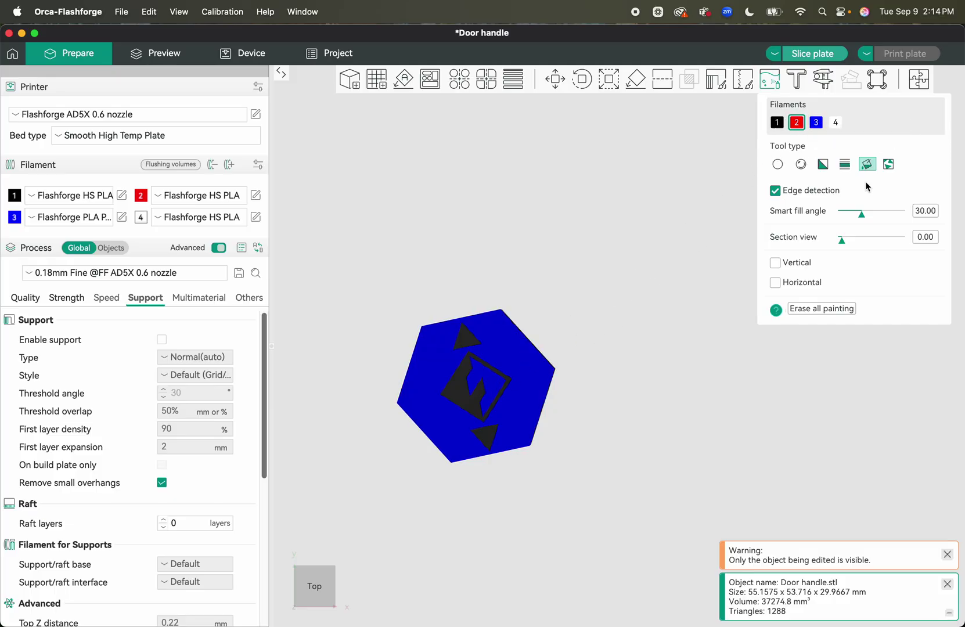
- Paint several red freehand strokes around the logo with the Circle brush
click(778, 166)
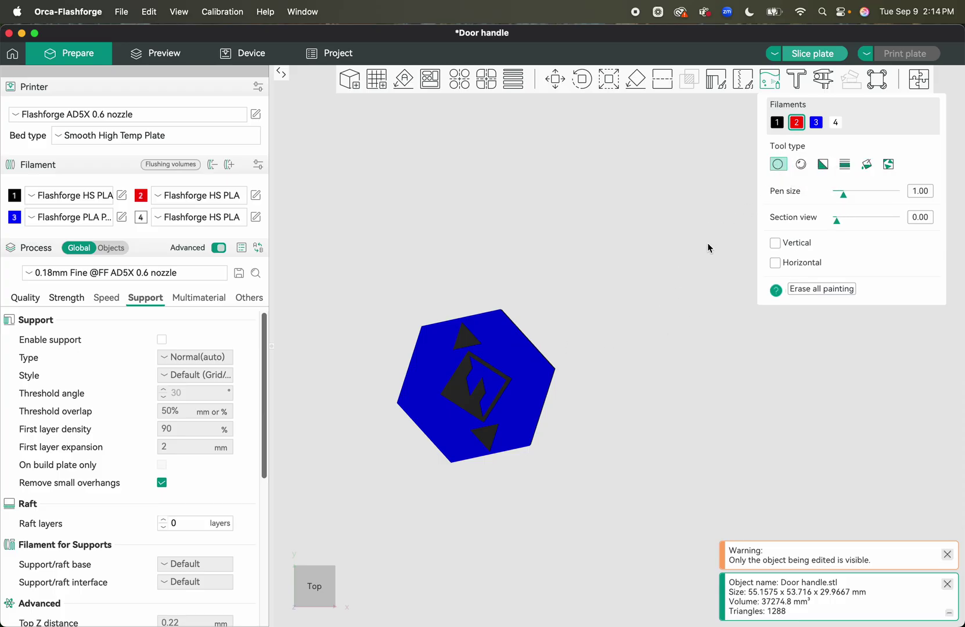
mouse_move(520, 344)
mouse_down()
mouse_move(513, 369)
mouse_move(512, 325)
mouse_move(490, 337)
mouse_move(508, 349)
mouse_up()
mouse_move(436, 356)
mouse_down()
mouse_move(422, 379)
mouse_move(452, 428)
mouse_up()
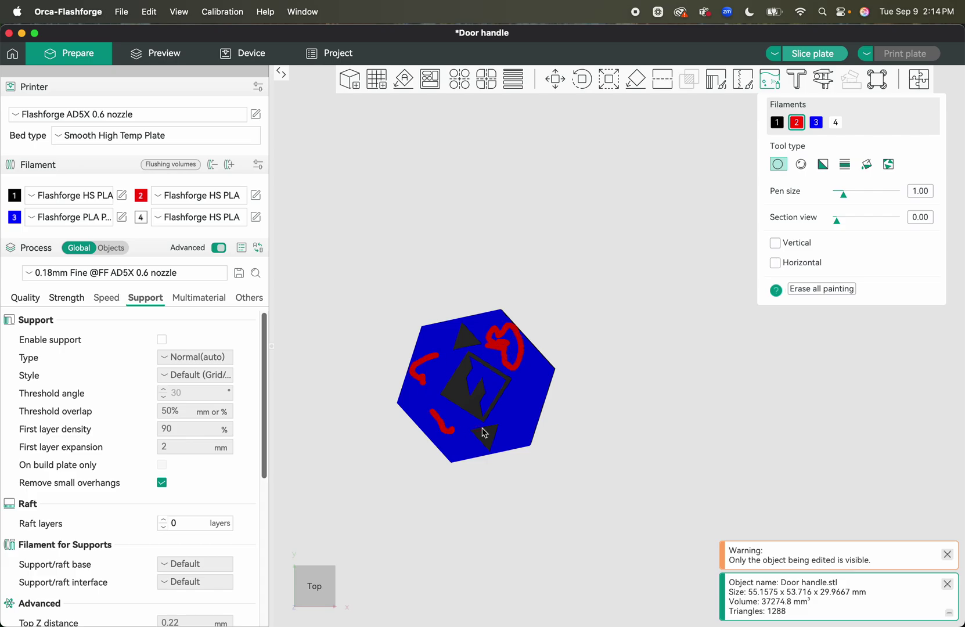
click(519, 403)
mouse_move(523, 415)
mouse_down()
mouse_move(535, 401)
mouse_move(533, 364)
mouse_up()
click(802, 166)
- Erase all painting, fill the logo and both triangles red, and return to the full plate
click(819, 290)
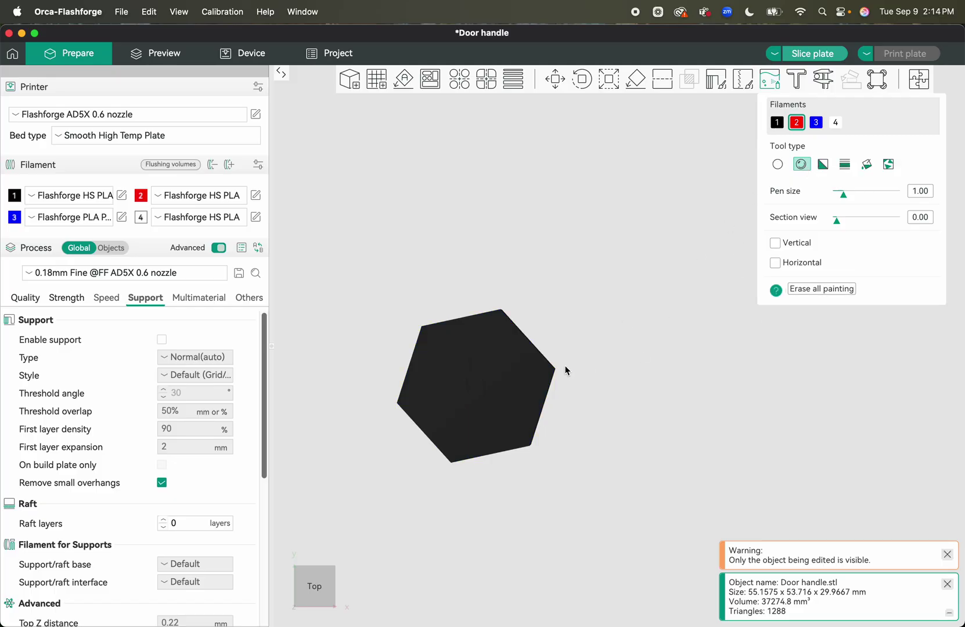
click(867, 165)
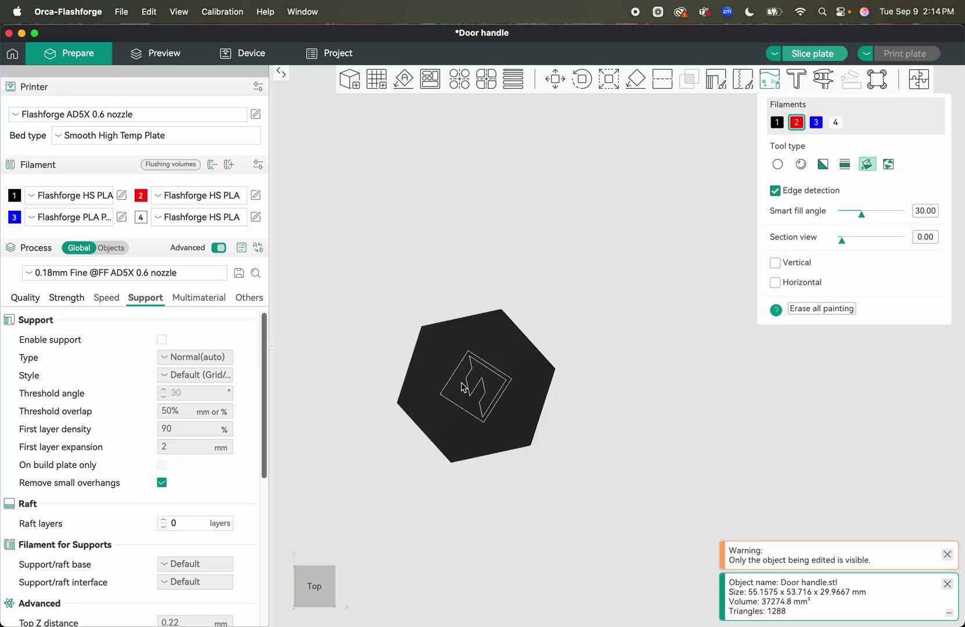
click(473, 400)
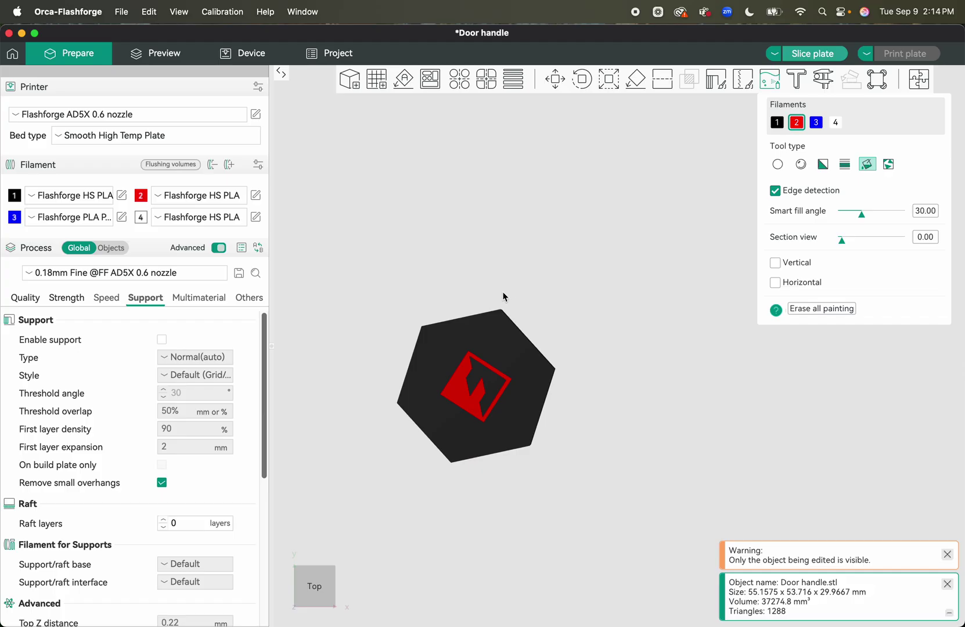
click(464, 340)
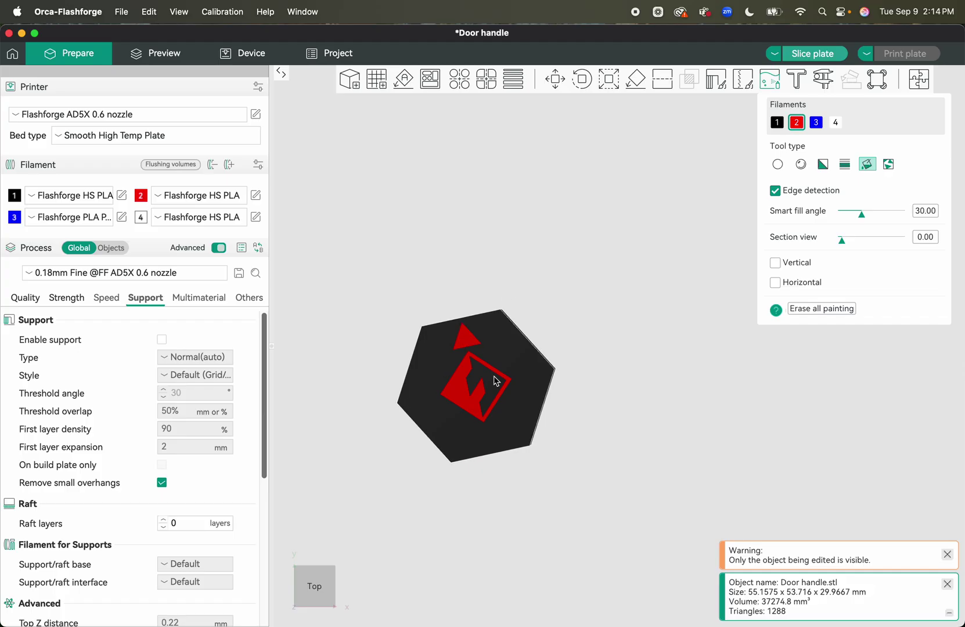
click(493, 446)
scroll(505, 395, down, 5)
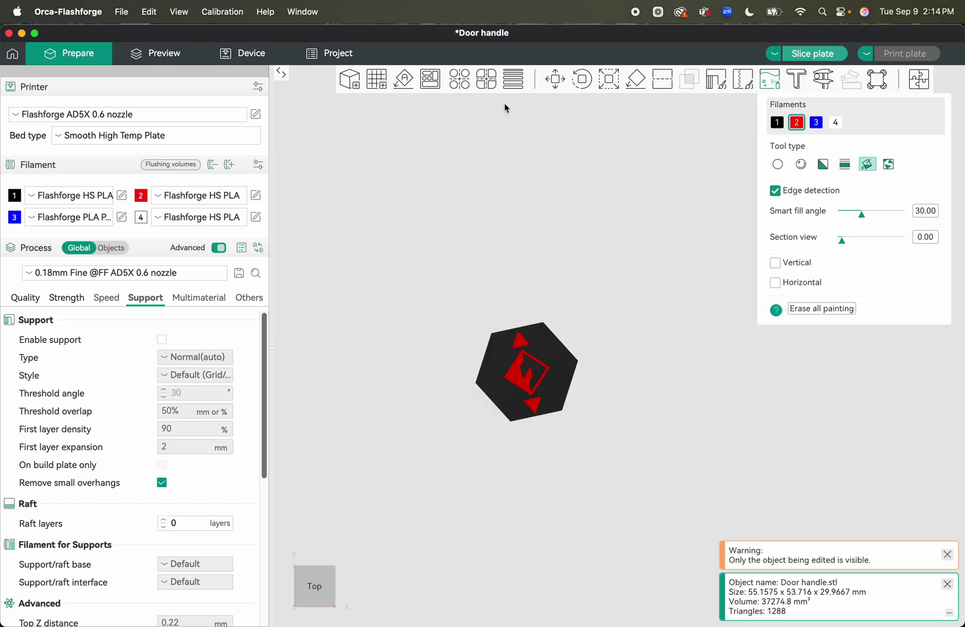
click(555, 86)
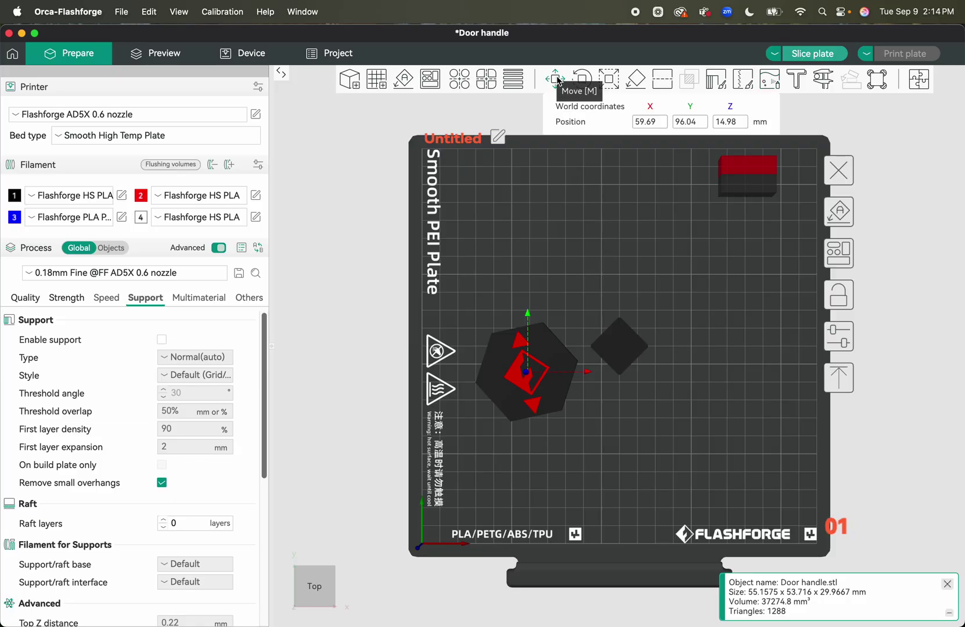
- Fill the Top door handle's logo half red with filament 2, after briefly trying blue
click(629, 356)
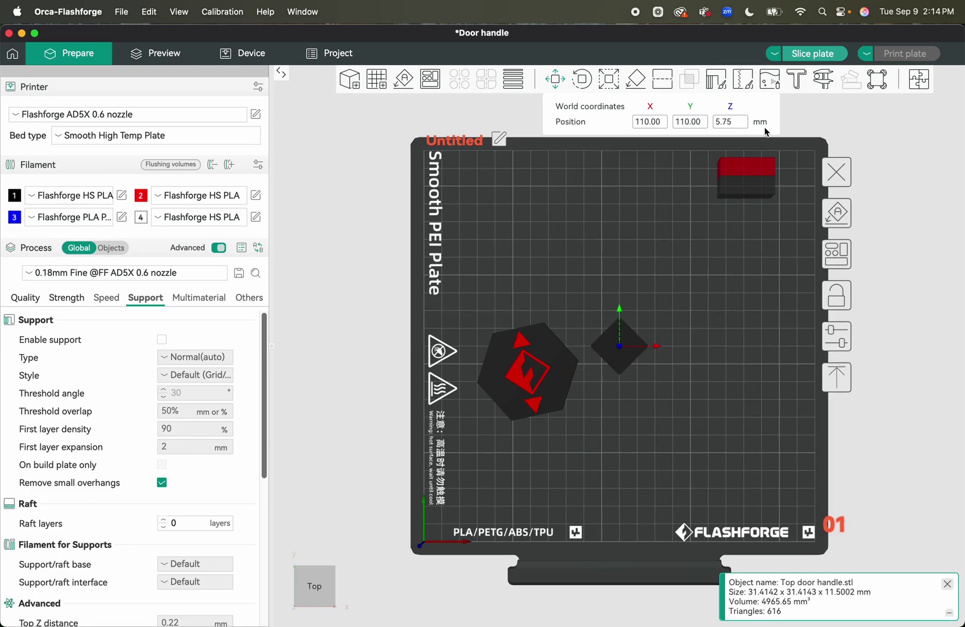
click(770, 79)
scroll(608, 355, up, 2)
click(639, 344)
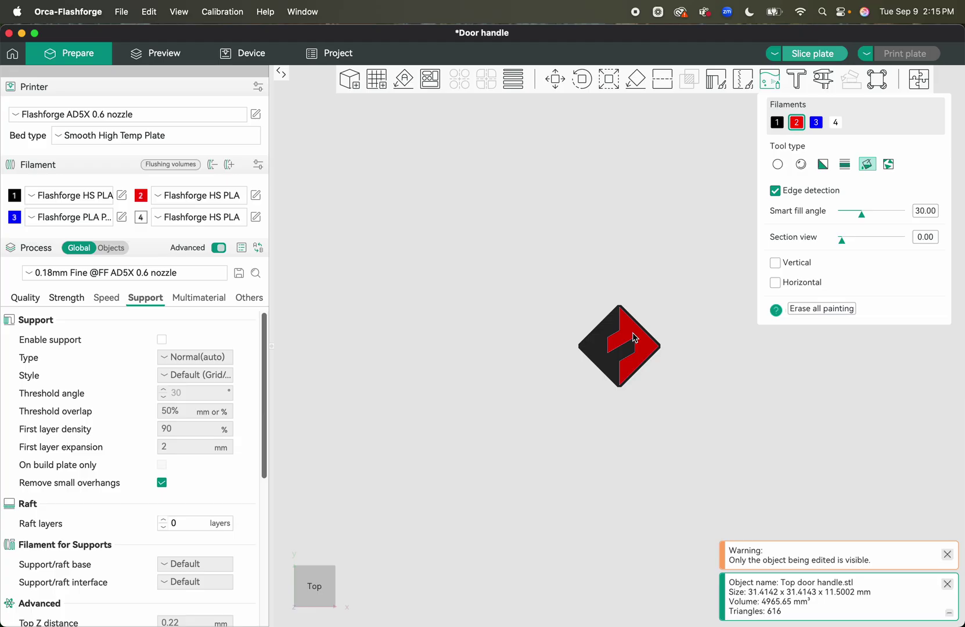
click(816, 123)
click(638, 340)
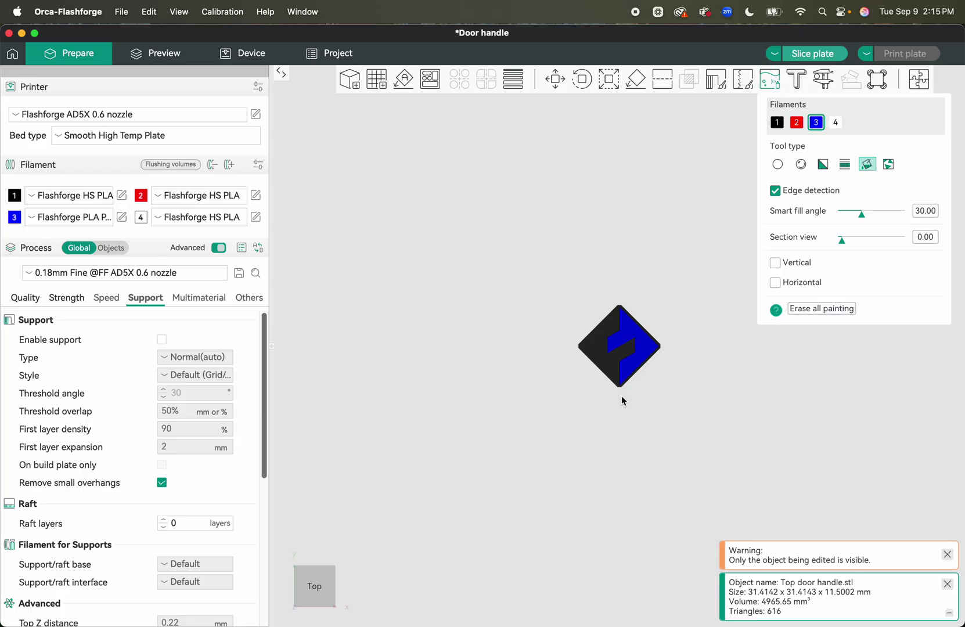
click(797, 122)
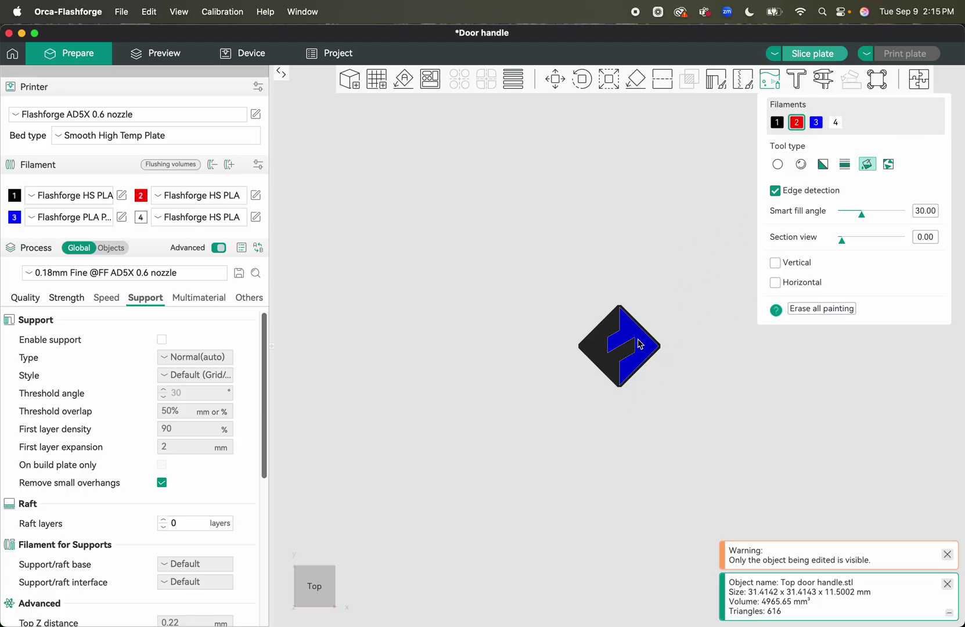
click(642, 343)
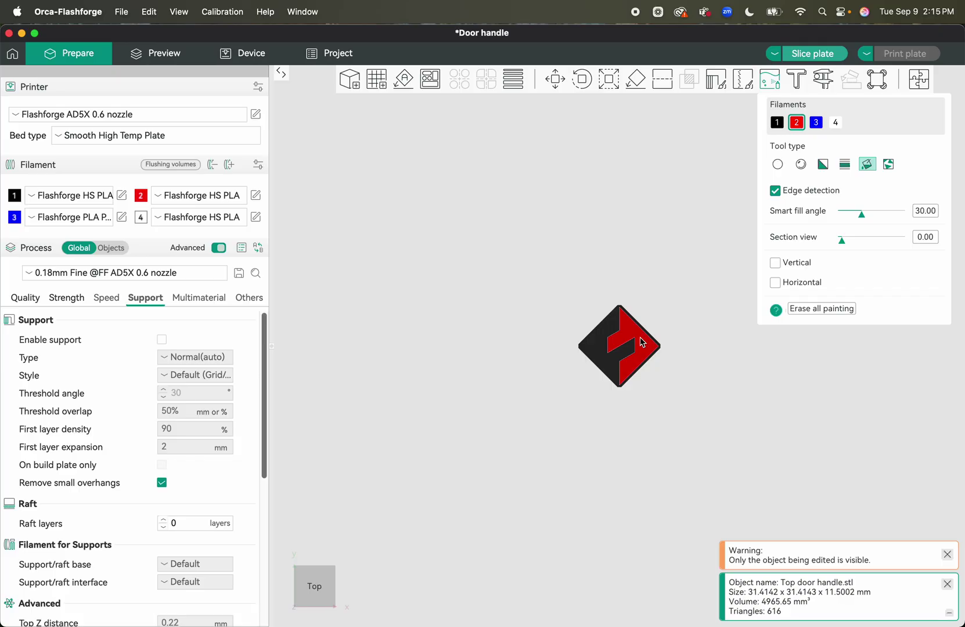
- Exit painting, deselect the diamond handle, and switch to the front view
click(553, 84)
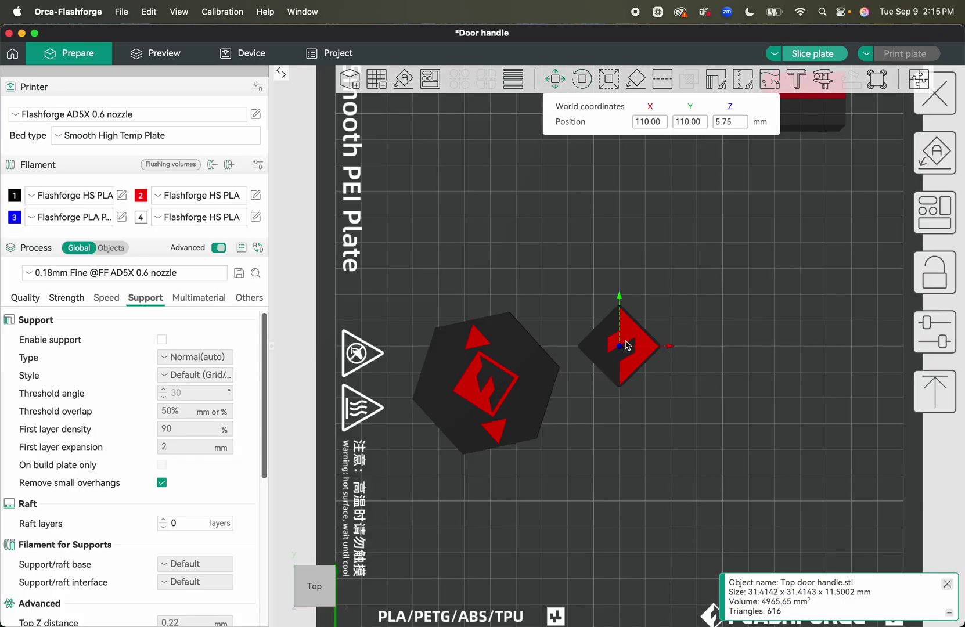
click(595, 278)
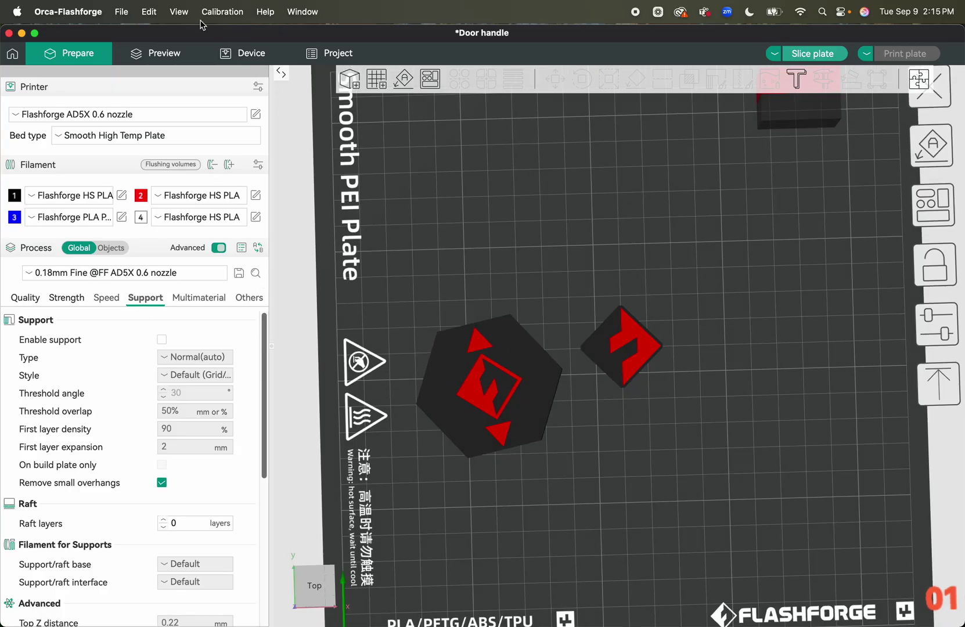
click(183, 14)
click(197, 76)
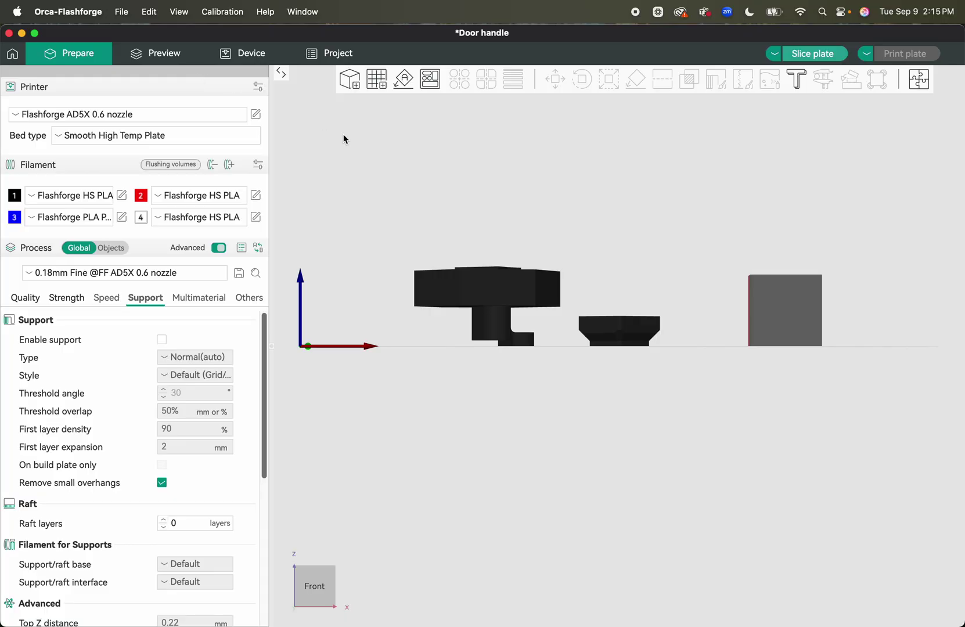
scroll(546, 328, up, 5)
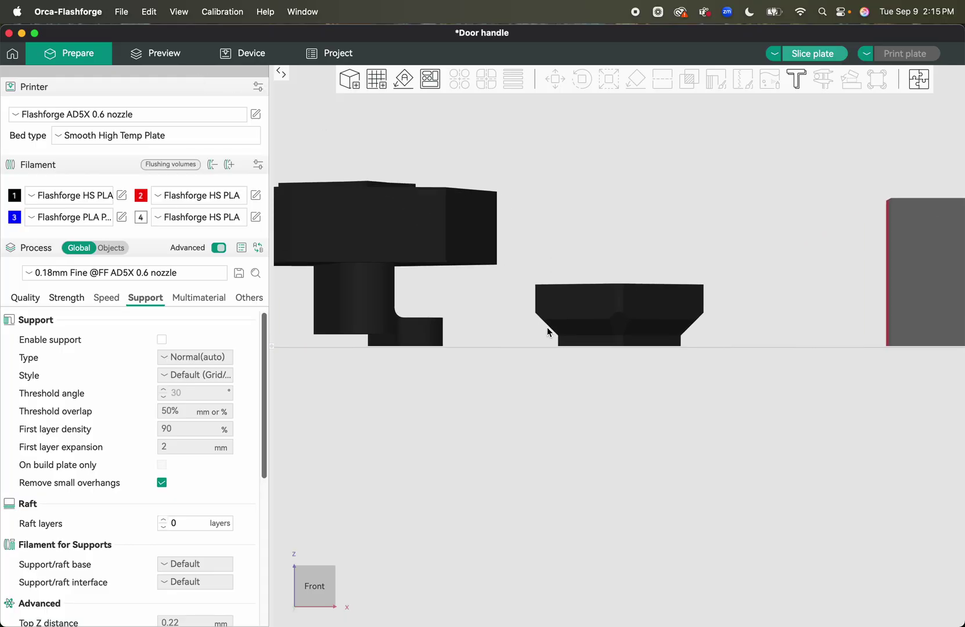
scroll(490, 323, down, 4)
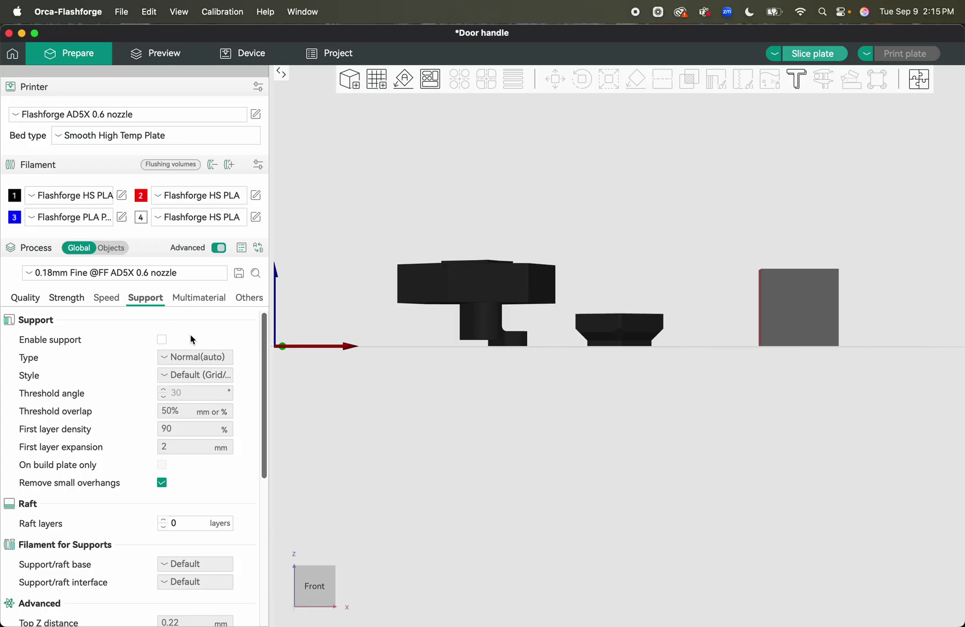
- Enable Tree(auto) supports in Tree Slim style, restricted to the build plate only
click(162, 341)
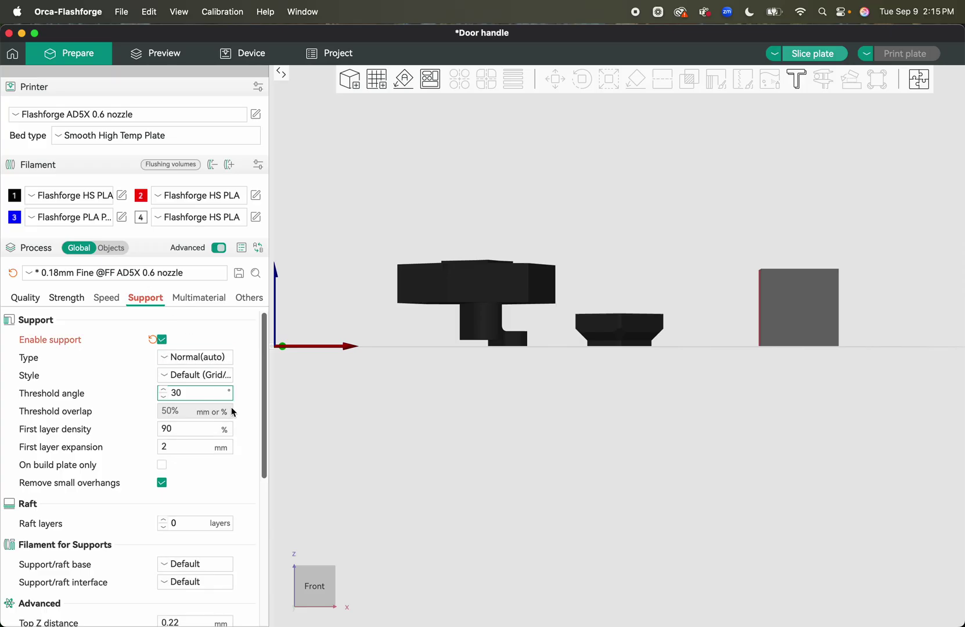
click(175, 359)
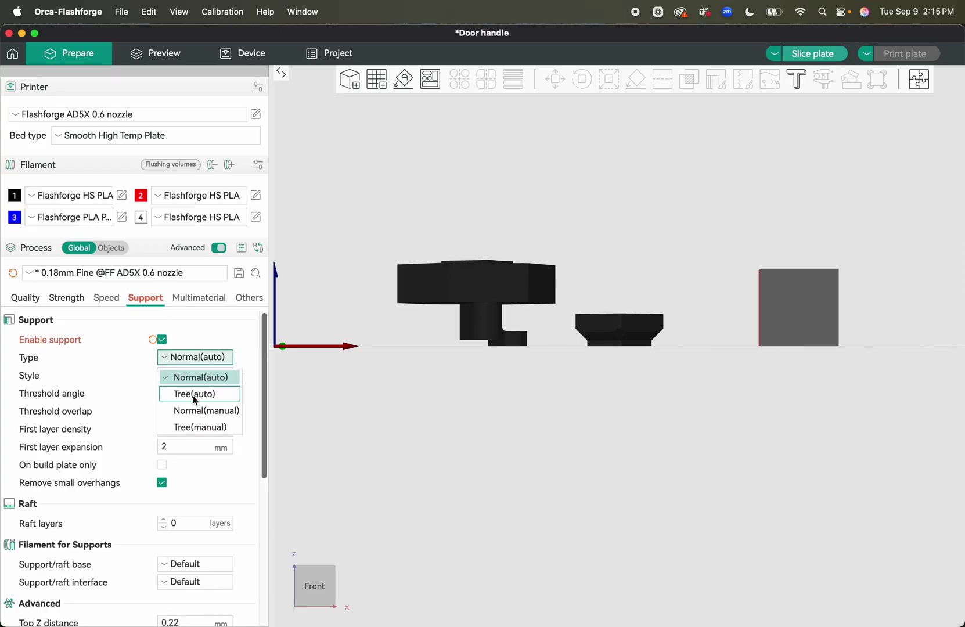
click(196, 398)
click(182, 375)
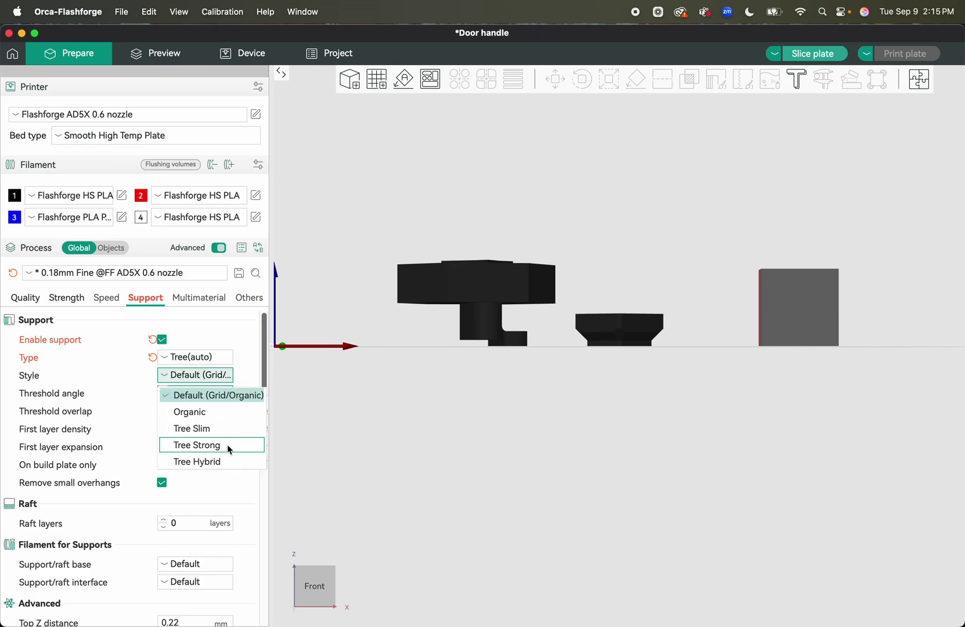
click(230, 428)
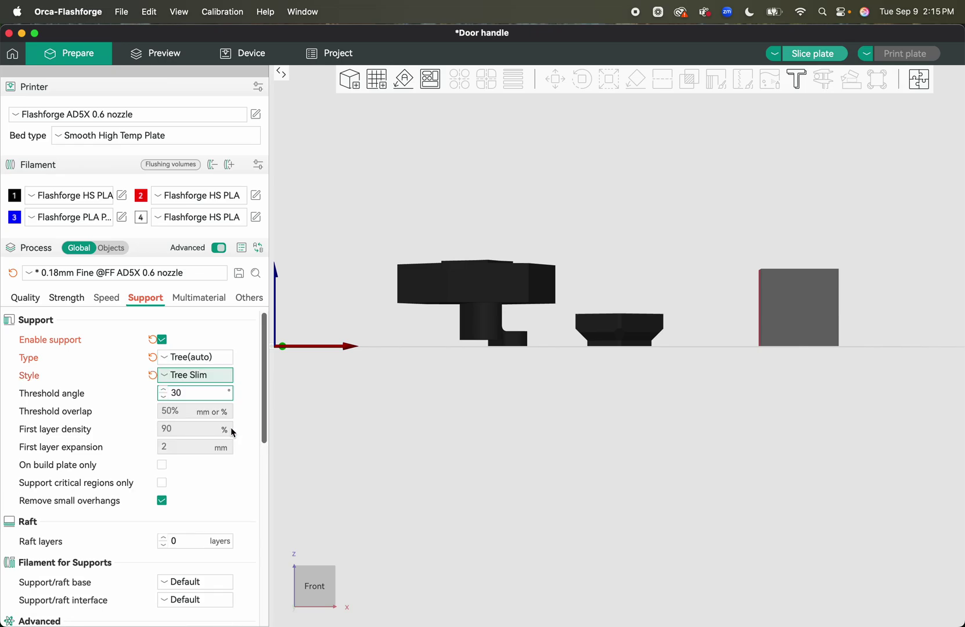
scroll(506, 326, down, 3)
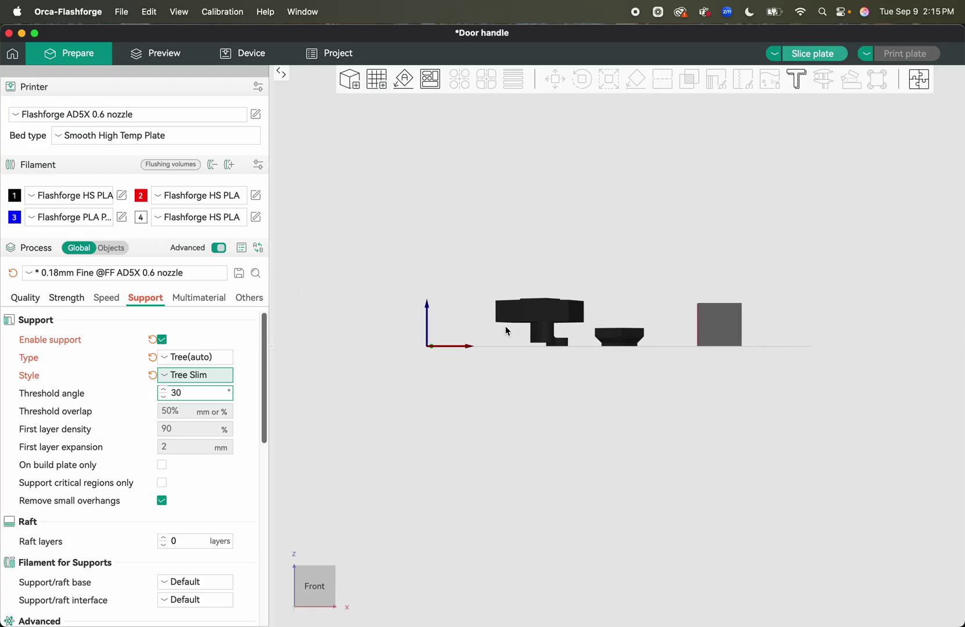
scroll(506, 326, up, 4)
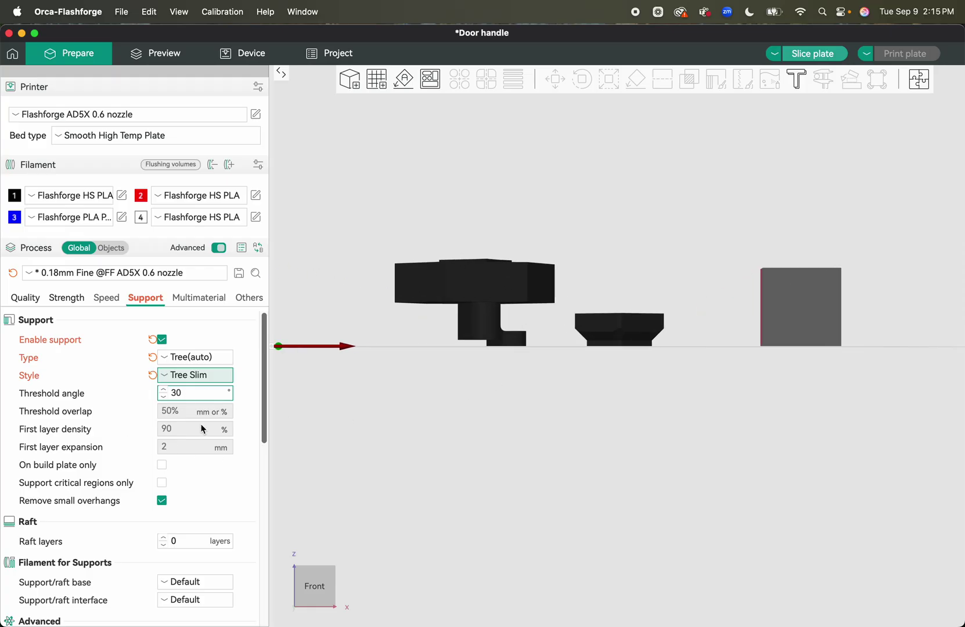
click(193, 360)
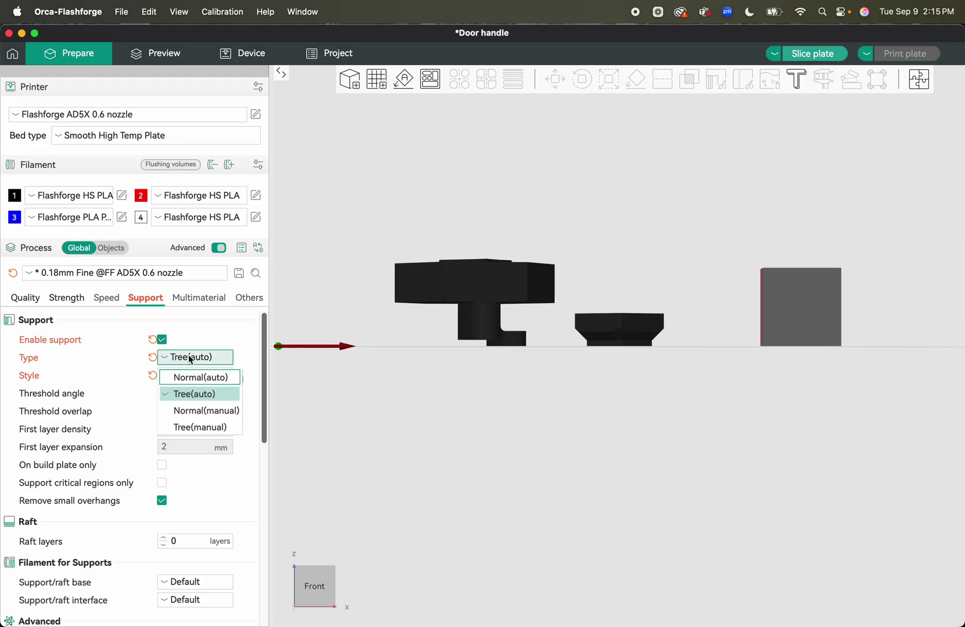
click(205, 326)
click(186, 376)
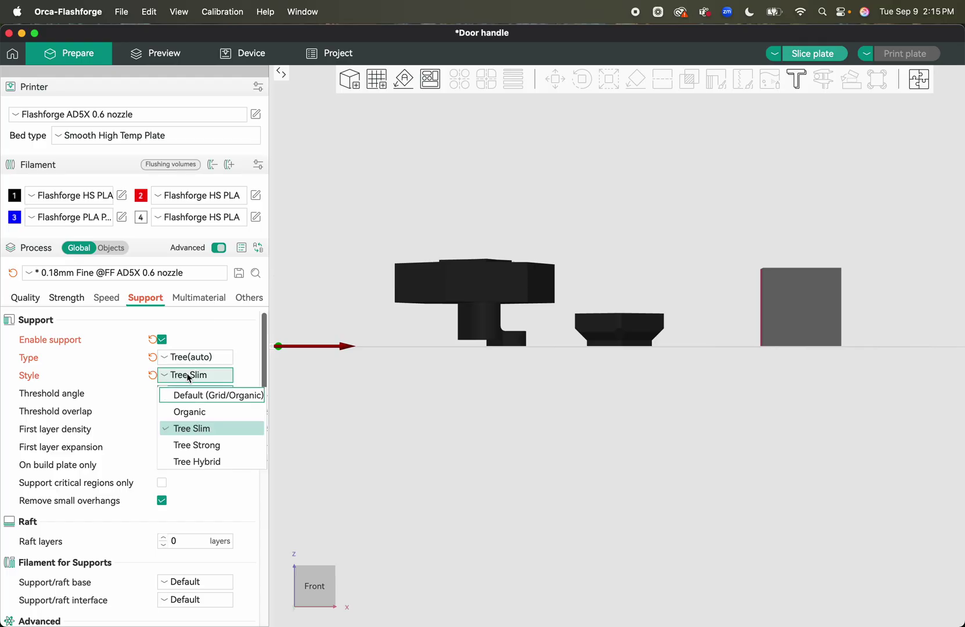
click(202, 331)
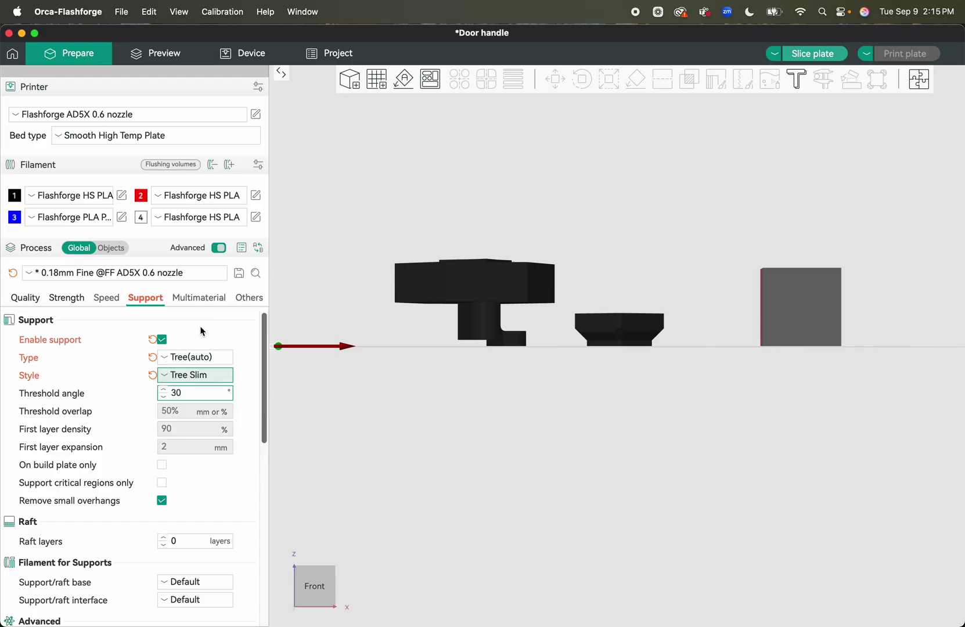
click(161, 465)
- Slice the plate and review the 1h19m, 34.30 g preview
scroll(664, 163, up, 1)
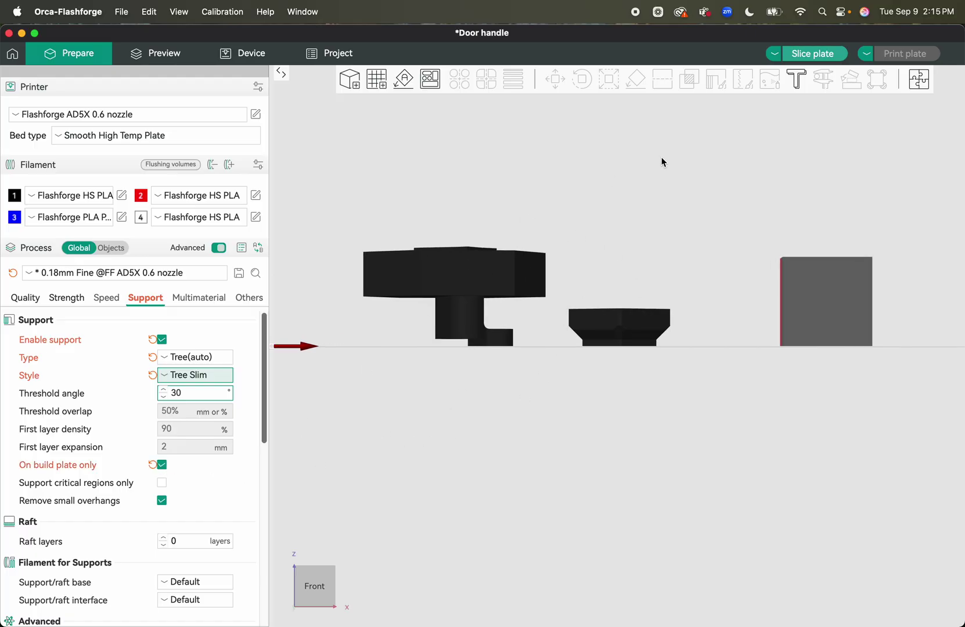
click(813, 61)
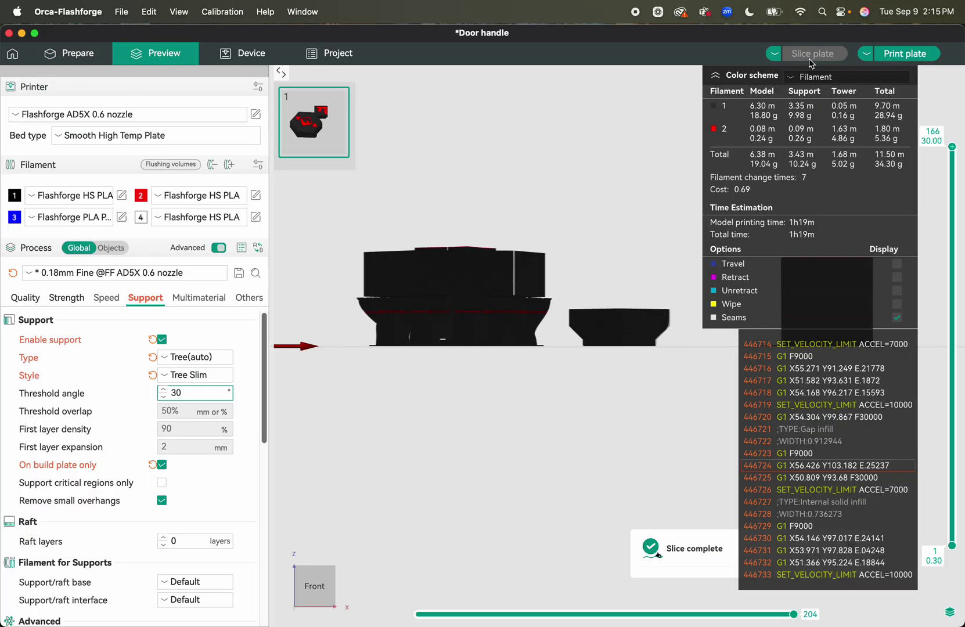
scroll(641, 317, up, 2)
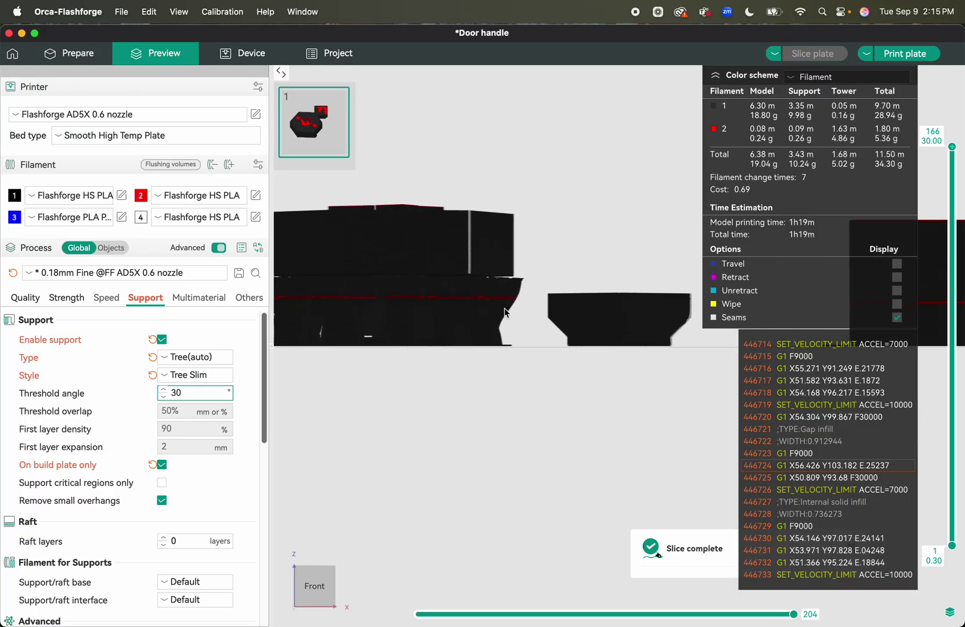
scroll(574, 315, down, 2)
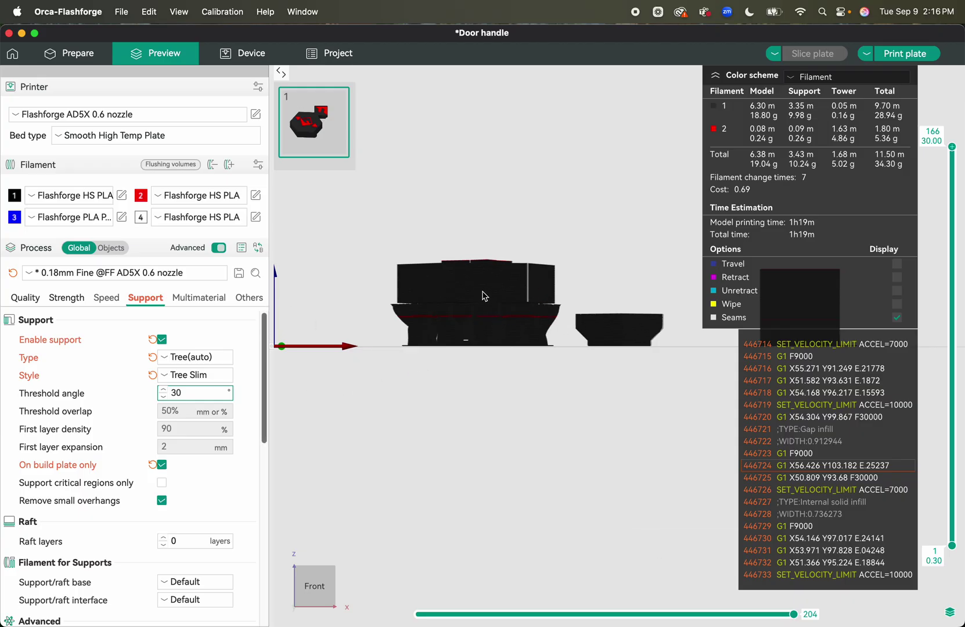
click(181, 13)
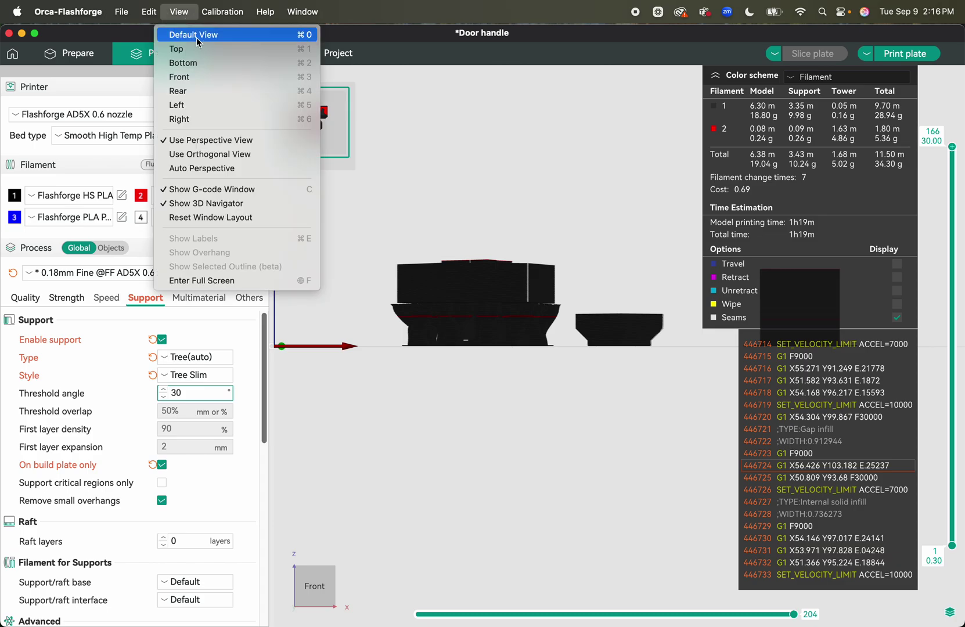
- View the plate from the top in Prepare and show the hexagon door handle's per-object settings
click(197, 49)
click(56, 59)
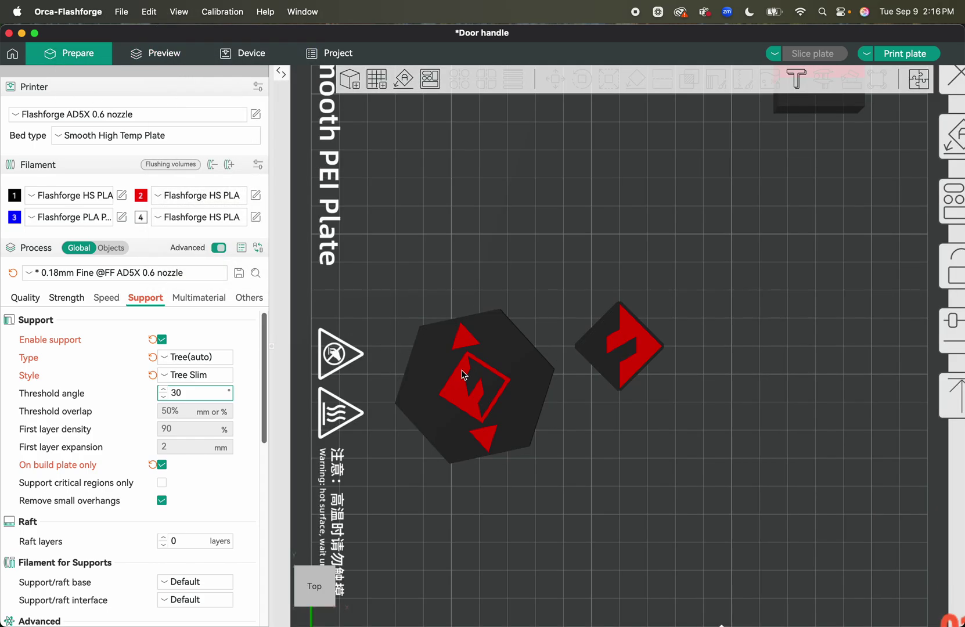
click(521, 357)
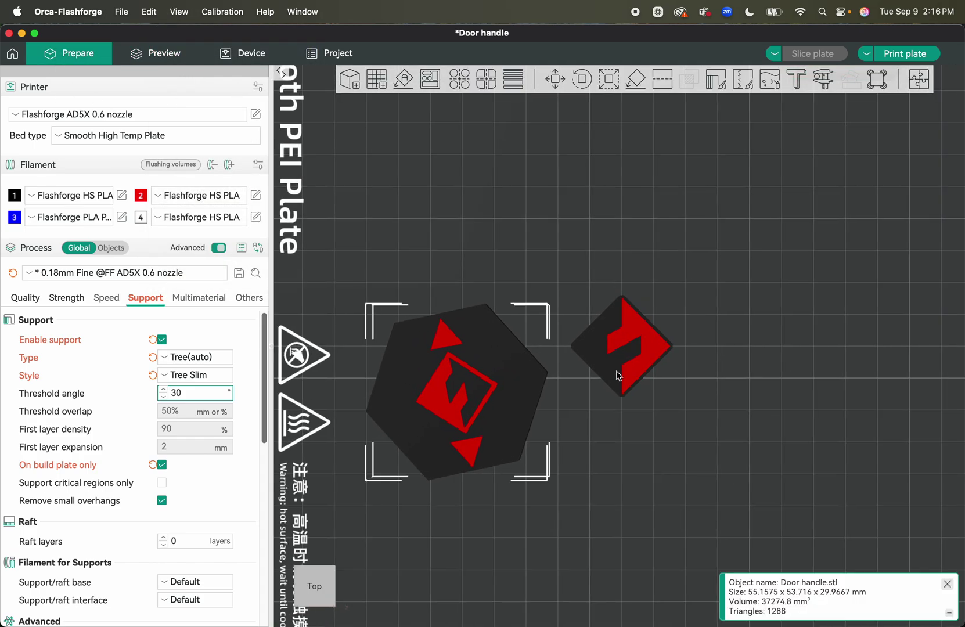
scroll(520, 388, down, 3)
click(518, 388)
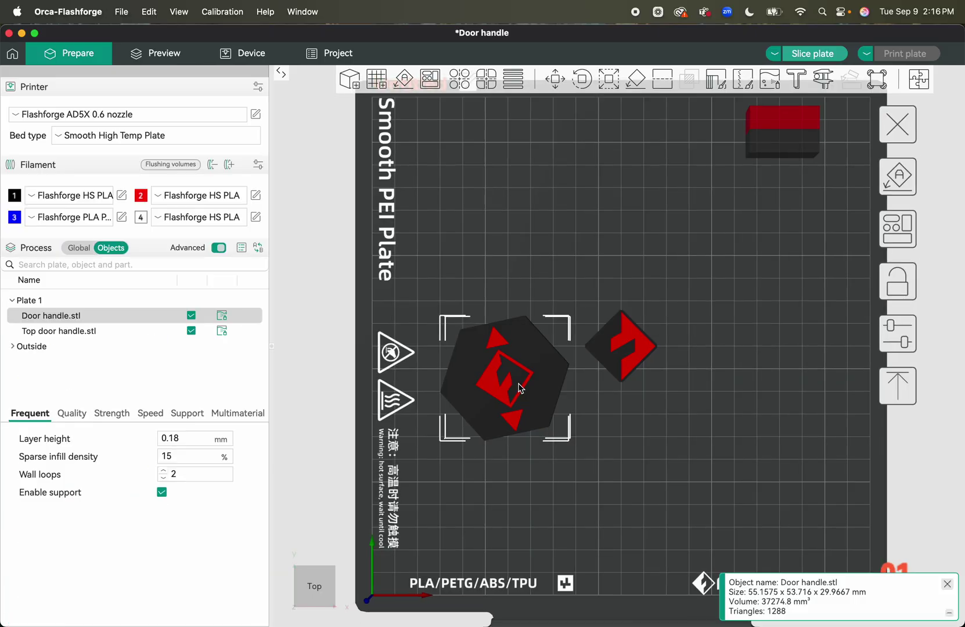
scroll(538, 376, down, 2)
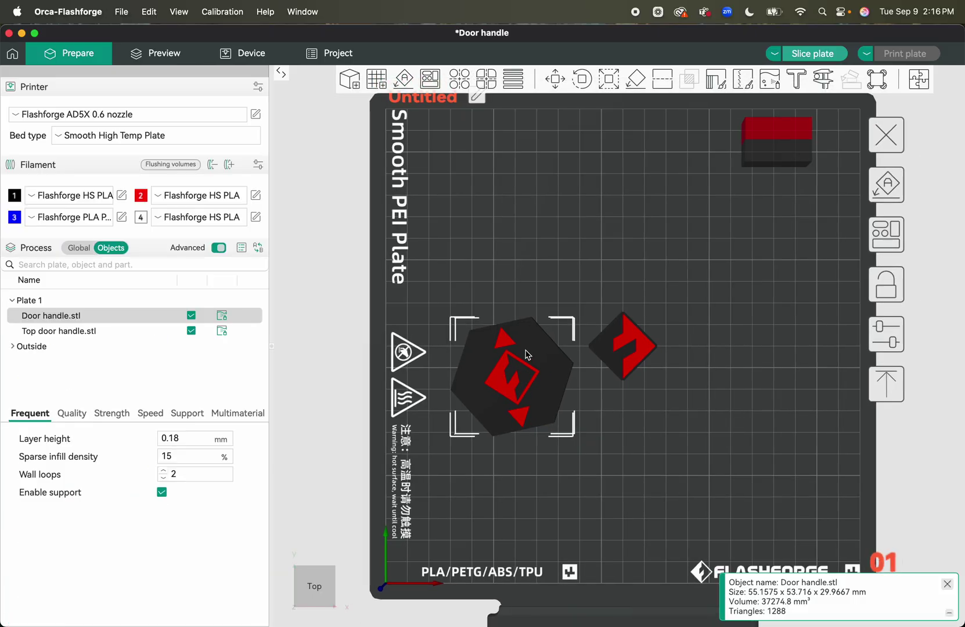
- Set the diamond top door handle to flush into objects' infill
right_click(643, 356)
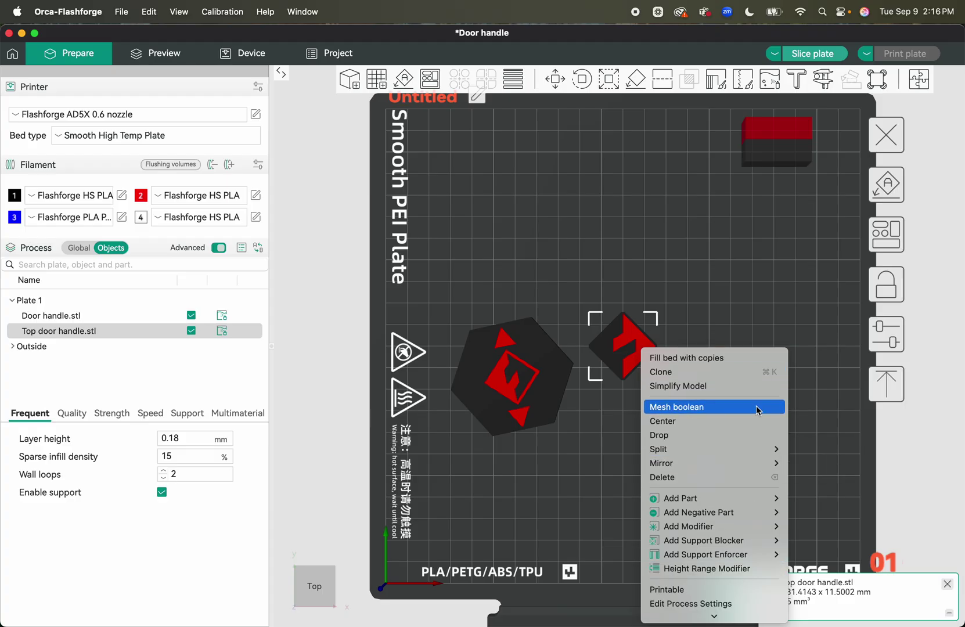
scroll(753, 590, down, 1)
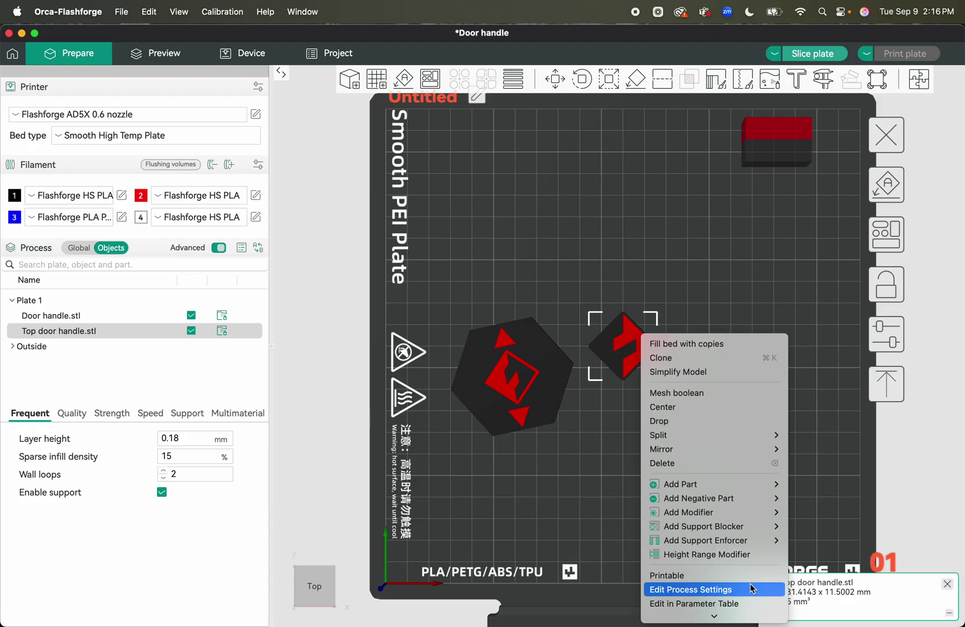
scroll(753, 590, down, 3)
mouse_move(720, 527)
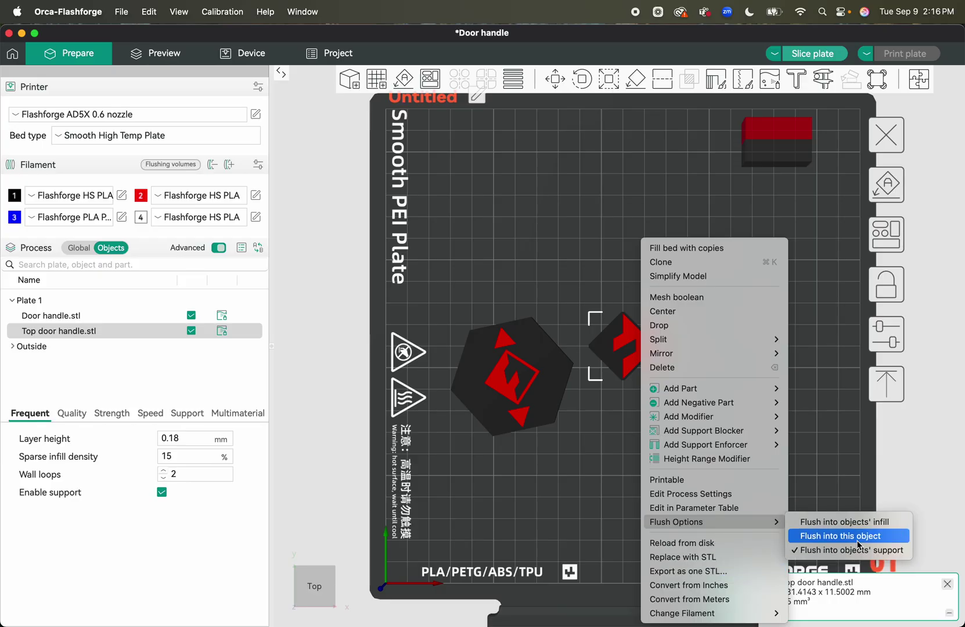
click(866, 523)
- Select the hexagon door handle and bring up its actions menu
click(543, 402)
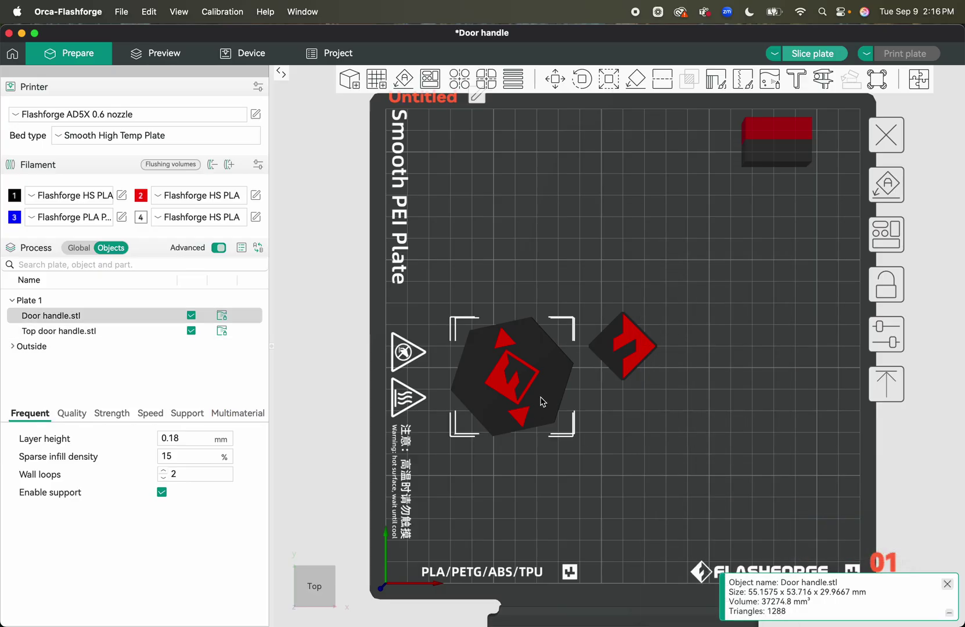
right_click(543, 402)
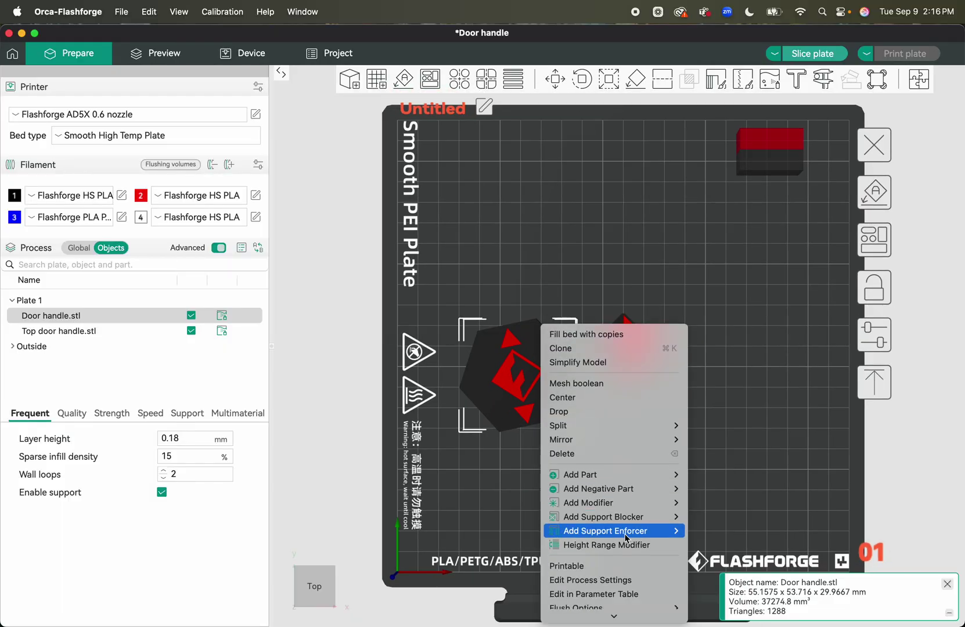
scroll(627, 539, down, 3)
- Make the hexagon door handle flush into objects' infill, then auto-arrange both handles on the plate
mouse_move(632, 524)
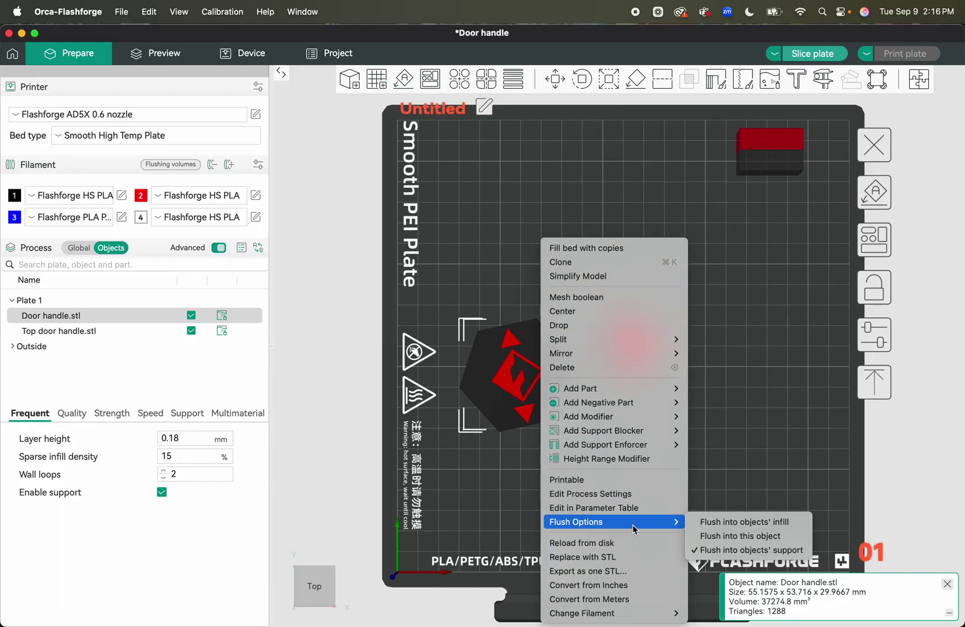
click(744, 523)
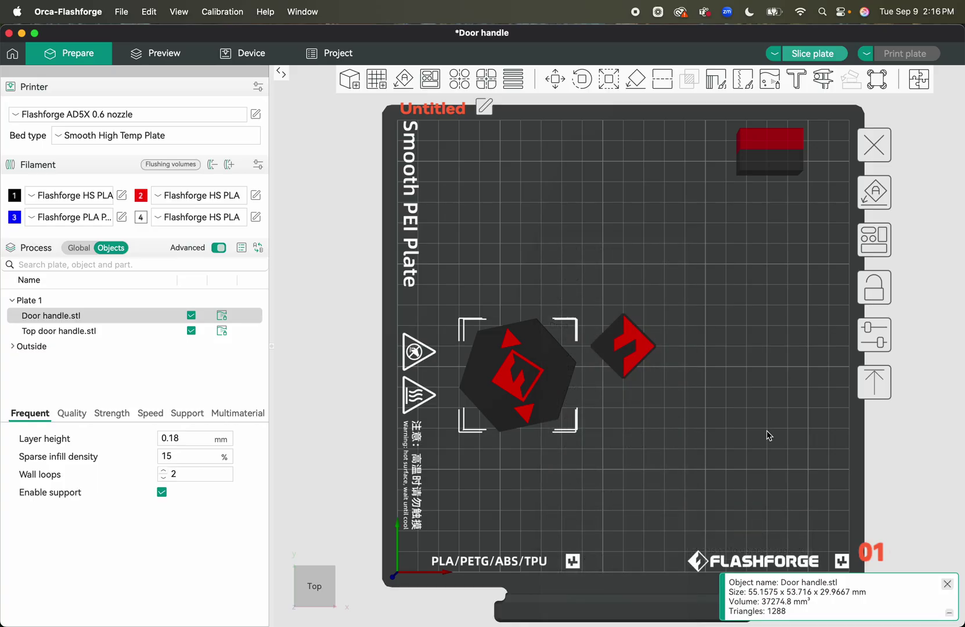
drag(761, 431, 749, 427)
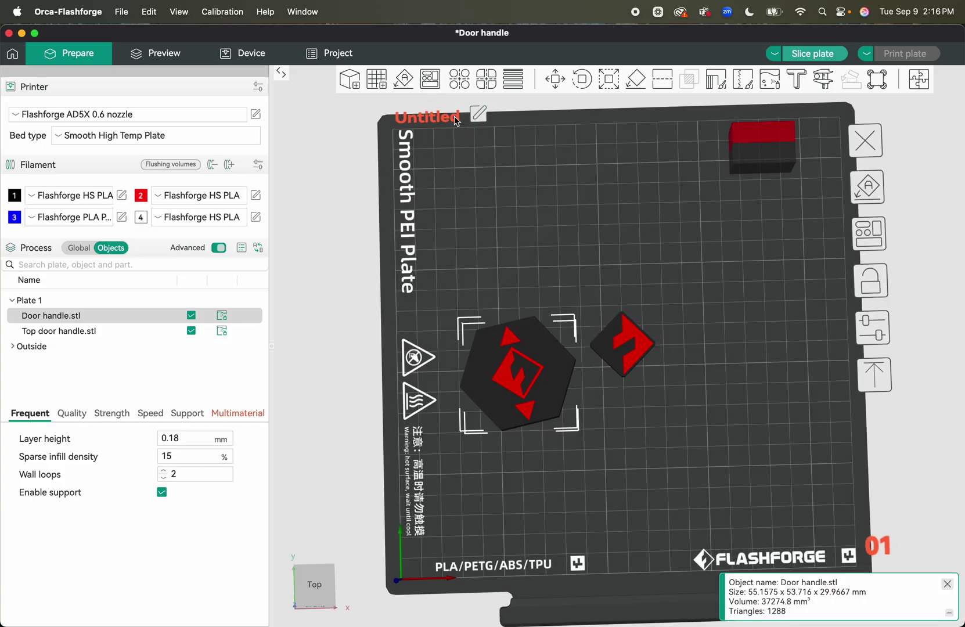
right_click(431, 79)
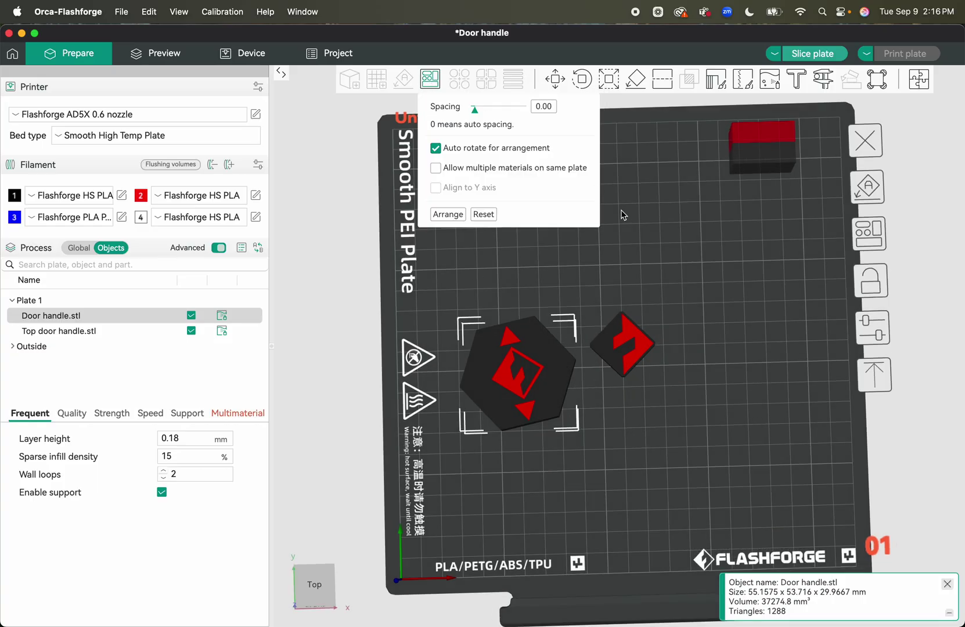
click(446, 215)
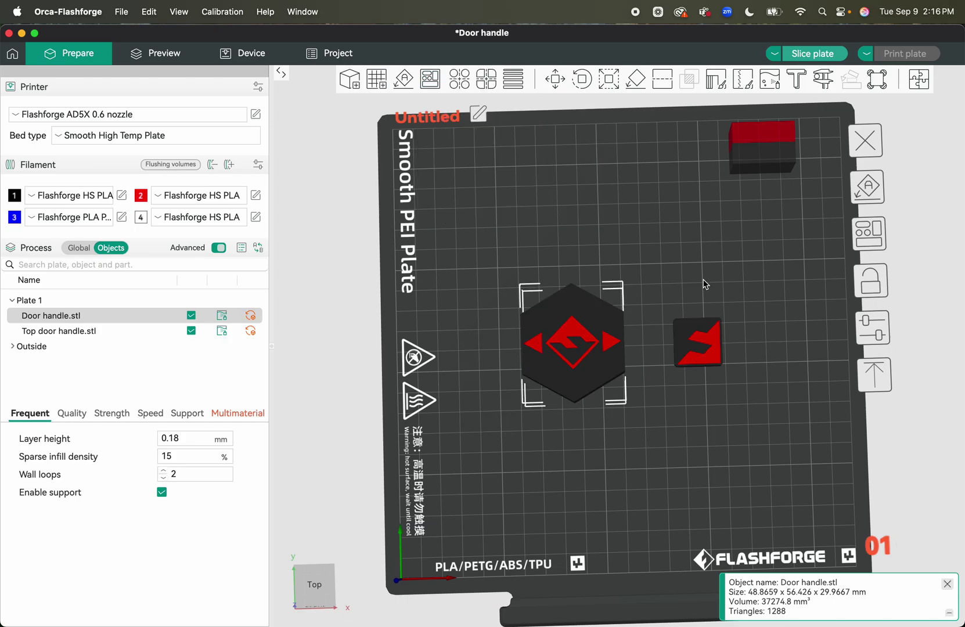